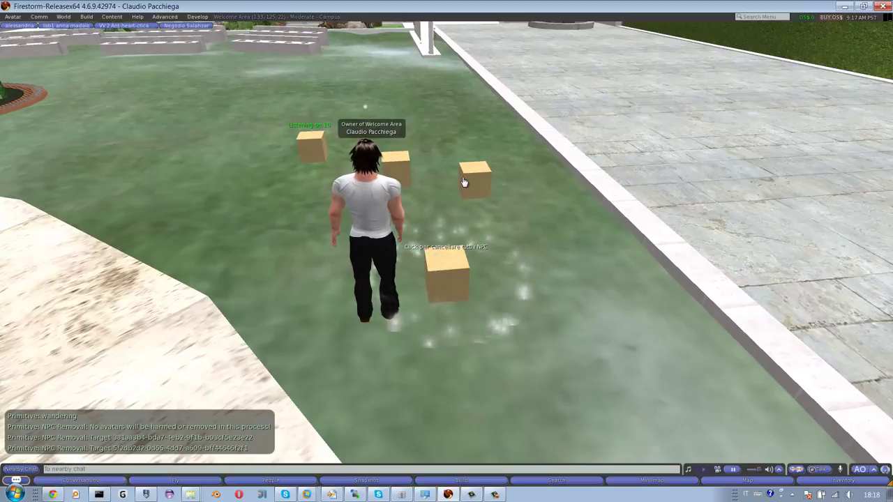
pyautogui.moveTo(465, 180)
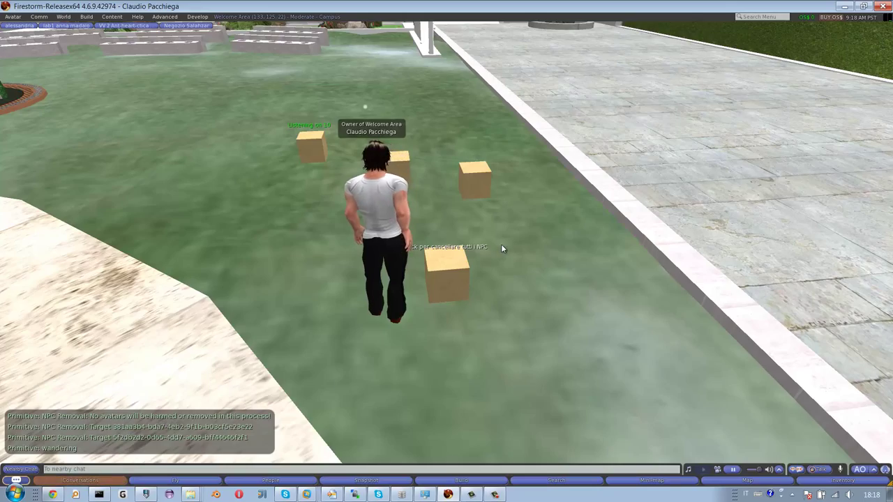
pyautogui.press('Up')
pyautogui.press('Right')
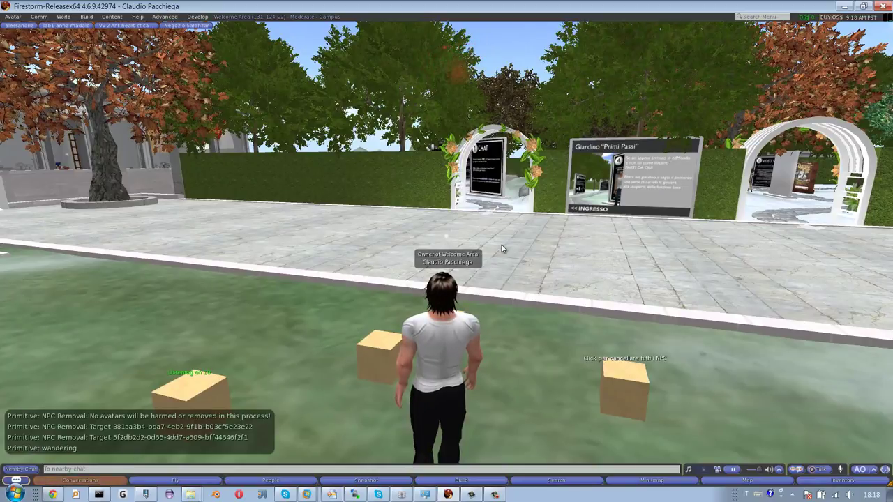
pyautogui.press('Left')
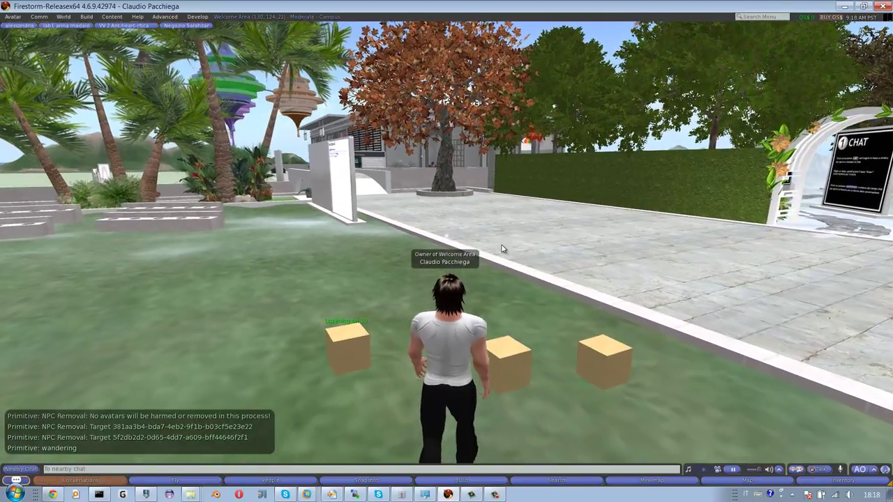
pyautogui.press('Right')
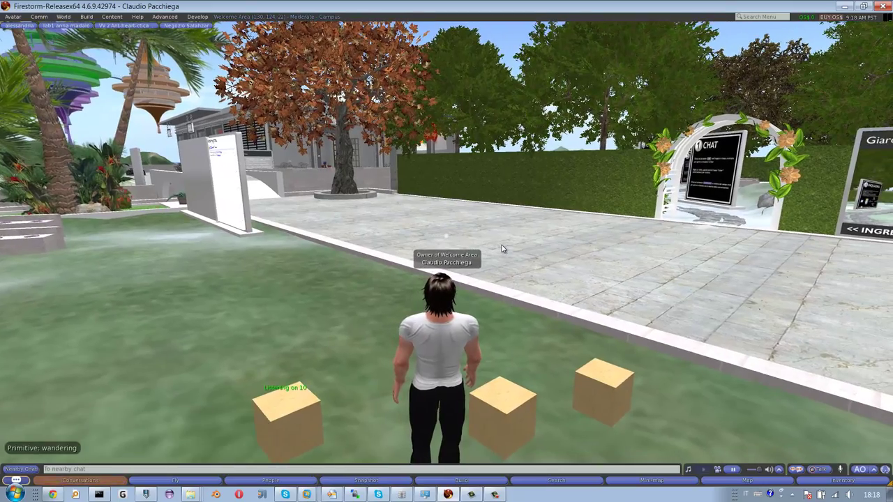
pyautogui.press('Left')
pyautogui.press('Up')
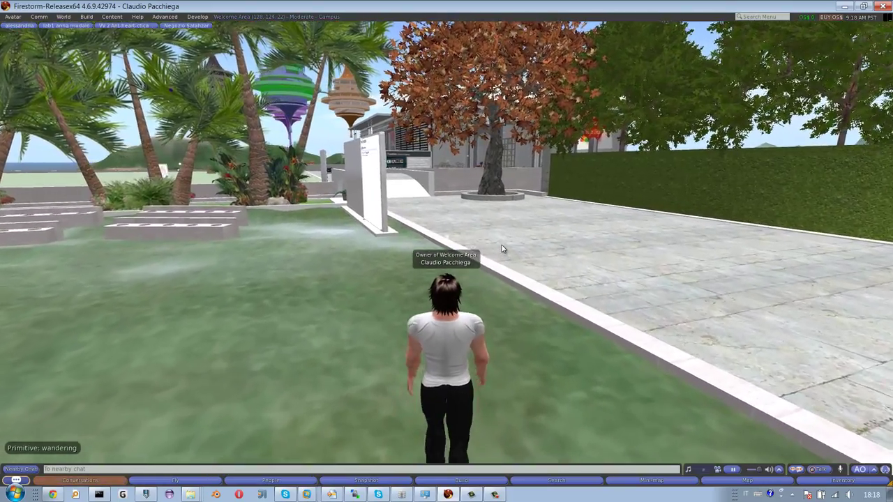
pyautogui.press('Right')
pyautogui.press('Right')
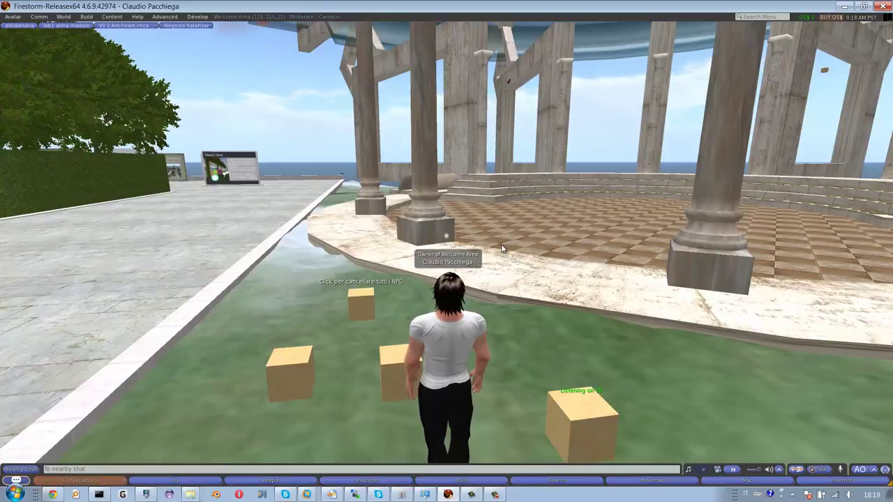
pyautogui.press('Left')
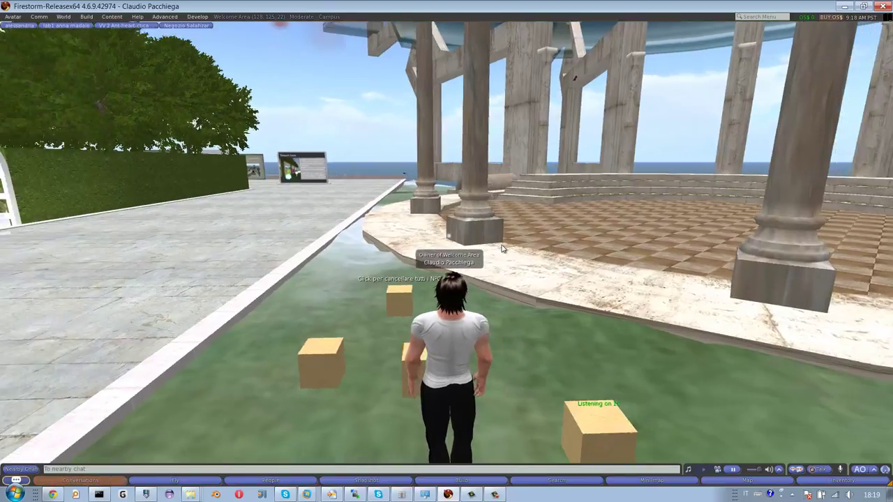
pyautogui.press('Right')
pyautogui.press('Up')
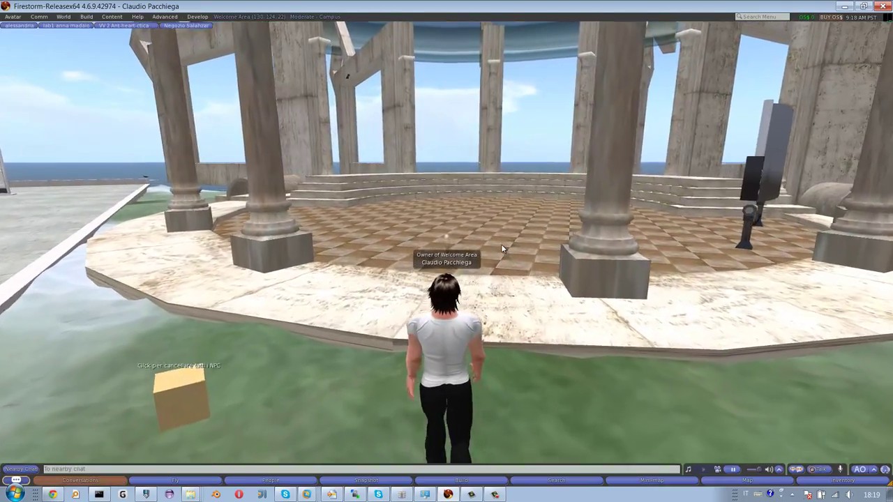
pyautogui.press('Left')
pyautogui.press('Left')
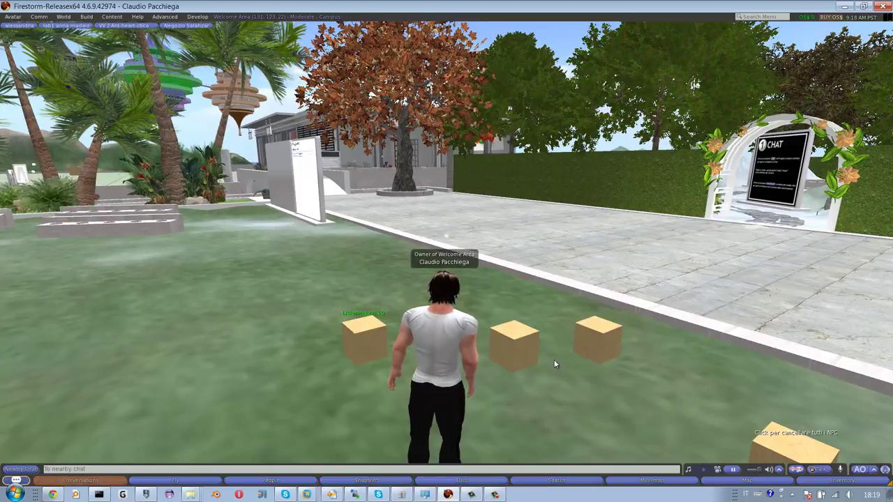
# Step: Open the box nearest the paved walkway, beyond the NPC-removal box, for editing and examine the New Script in its contents
pyautogui.keyDown('alt'); pyautogui.moveTo(587, 343); pyautogui.dragTo(448, 261); pyautogui.keyUp('alt')
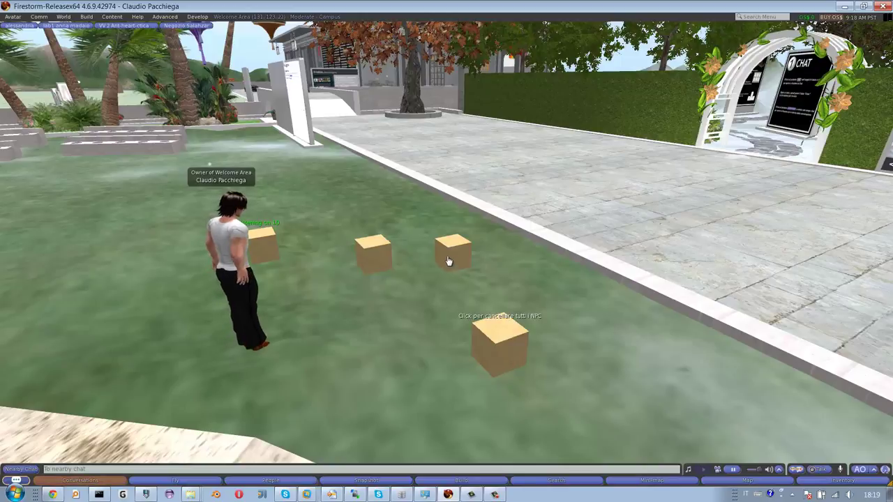
pyautogui.rightClick(452, 257)
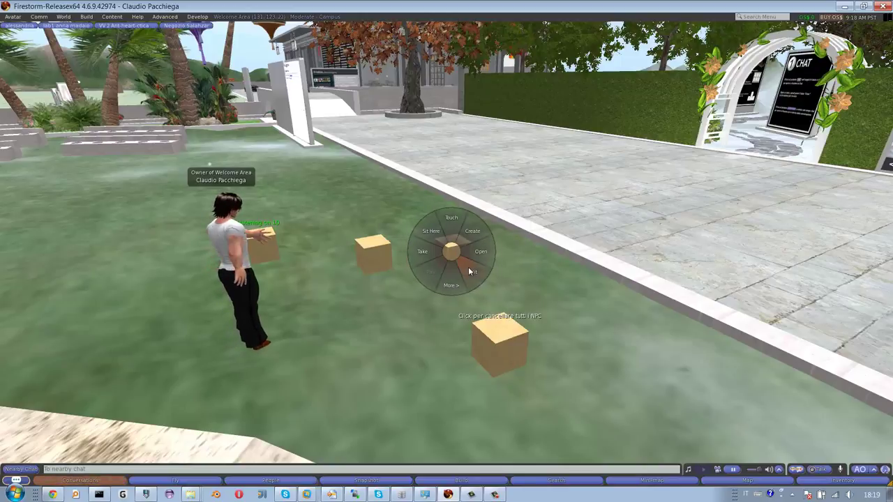
pyautogui.click(450, 273)
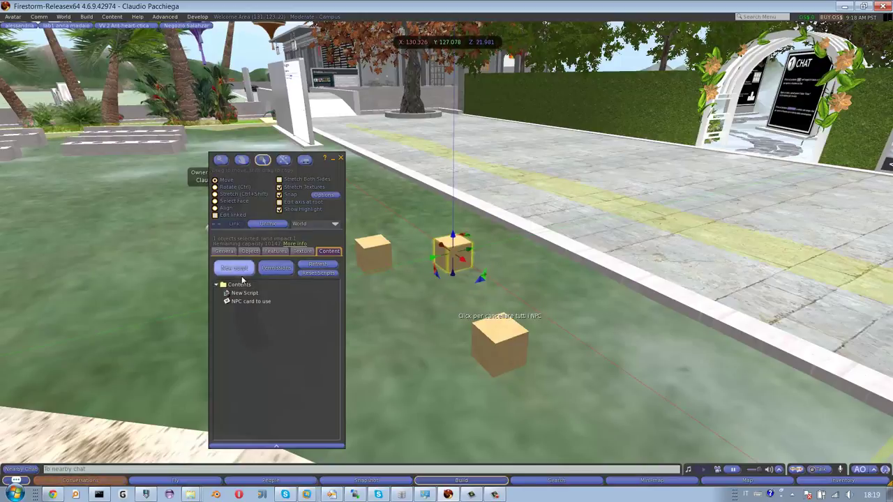
pyautogui.doubleClick(246, 294)
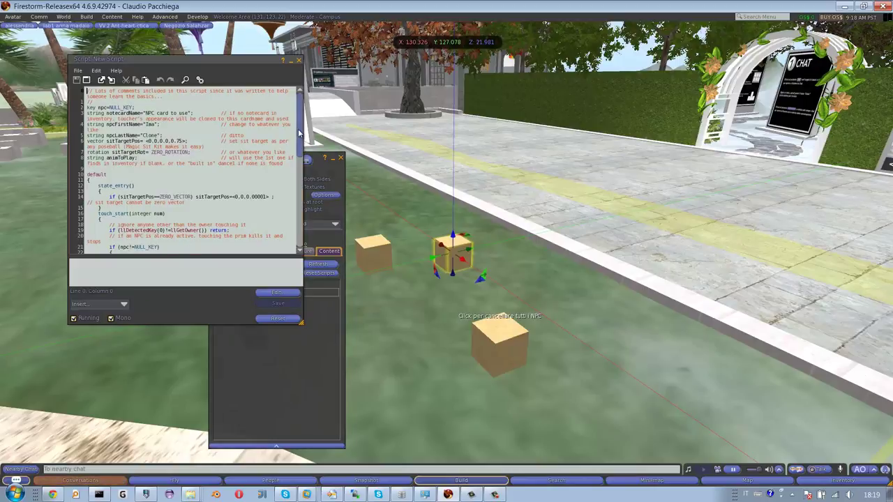
pyautogui.scroll(-10, 300, 133)
pyautogui.click(300, 61)
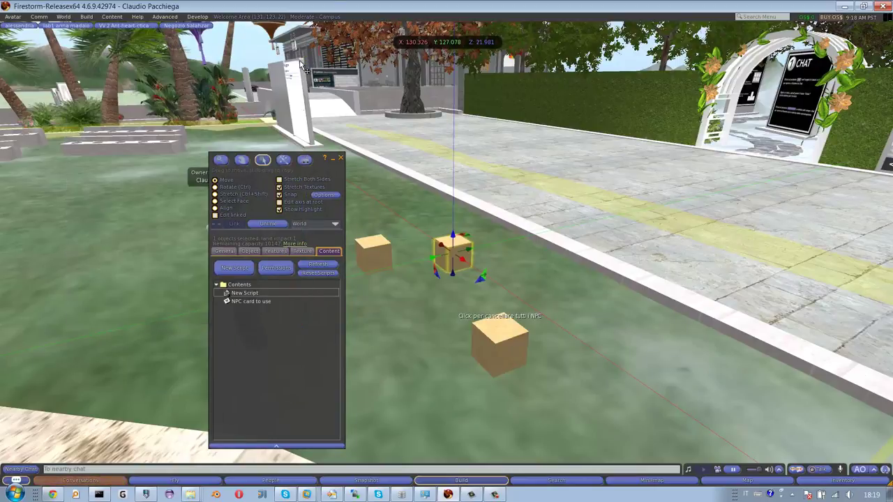
# Step: Rename the selected box as "Manichino animazione"
pyautogui.click(216, 254)
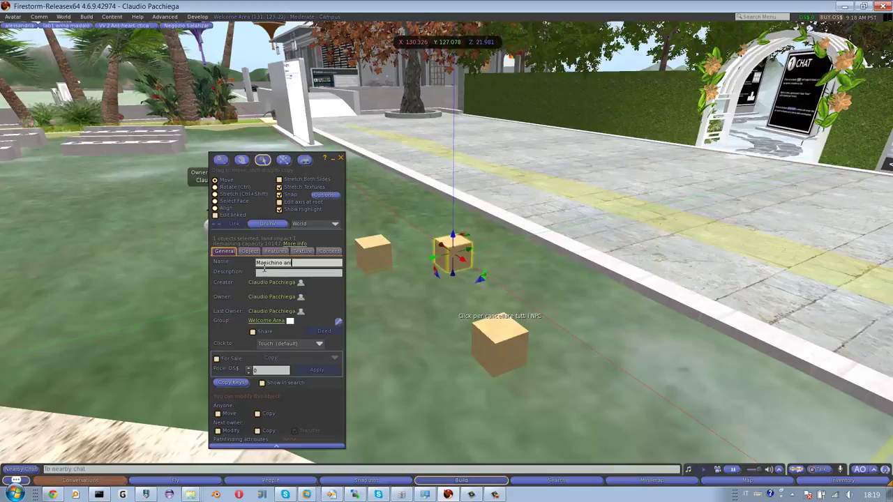
pyautogui.write('Manichino animazione')
pyautogui.press('Tab')
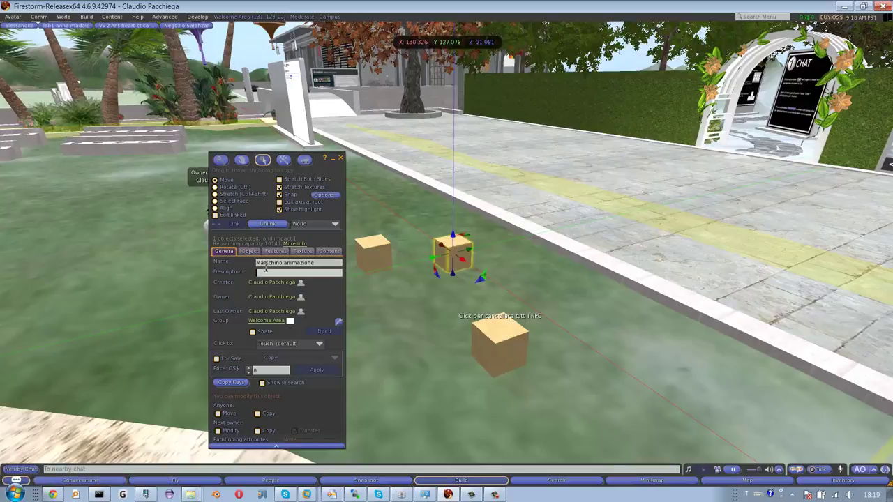
# Step: Take a copy of the renamed box into the inventory and finish editing it
pyautogui.rightClick(454, 249)
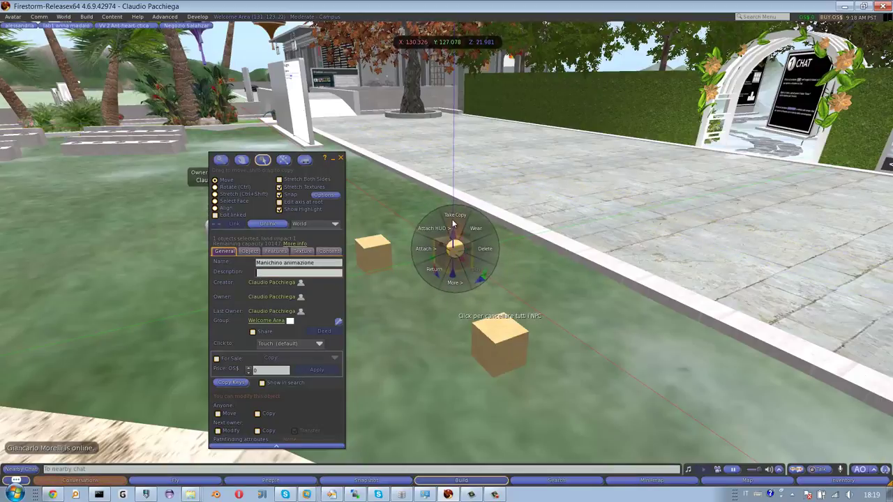
pyautogui.click(450, 268)
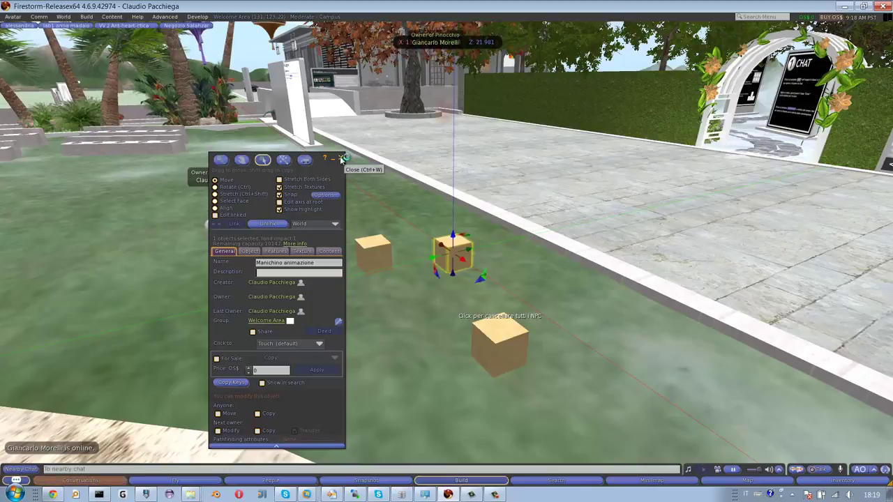
pyautogui.click(341, 159)
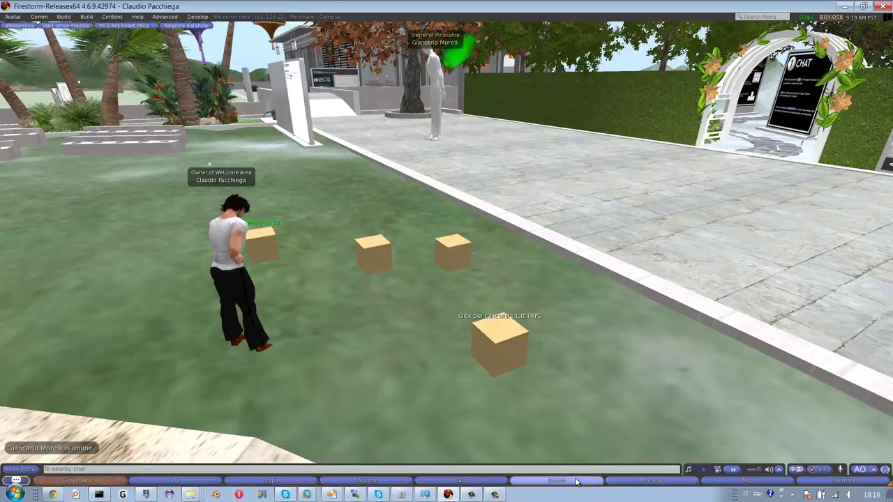
# Step: Find the region VV 6 on the world map, teleport there and walk the avatar forward onto the grass
pyautogui.click(726, 481)
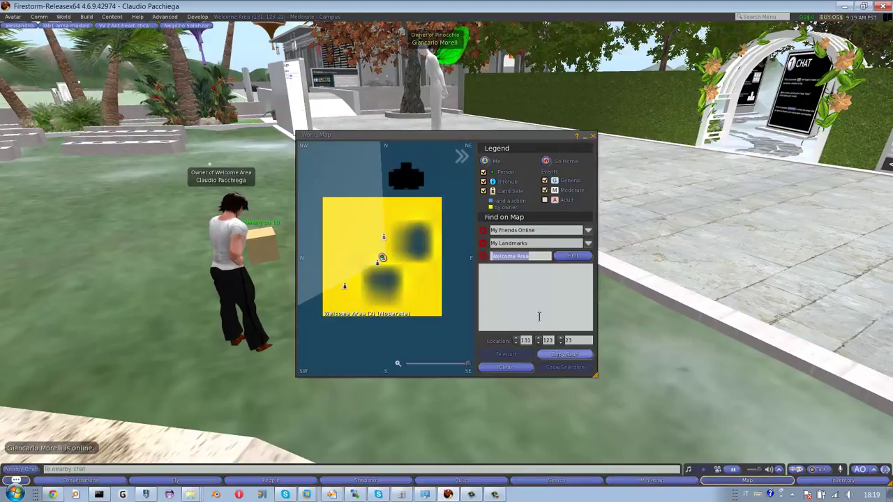
pyautogui.moveTo(472, 133); pyautogui.dragTo(461, 153)
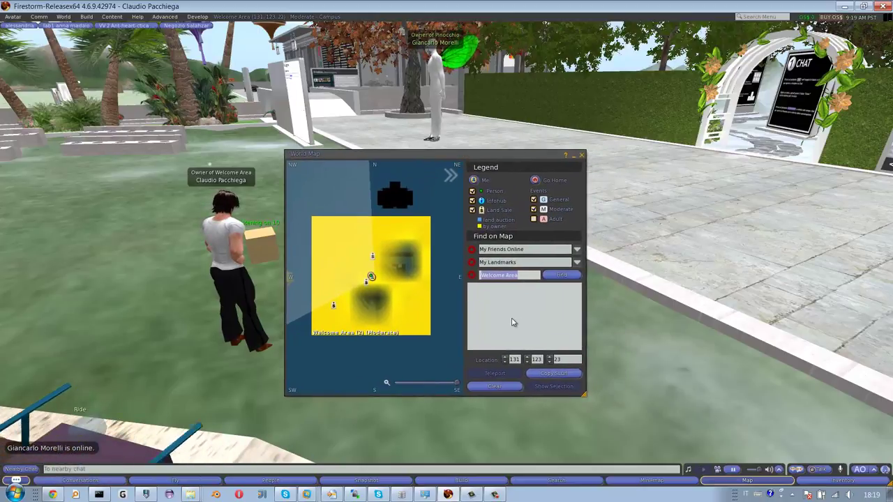
pyautogui.write('vv')
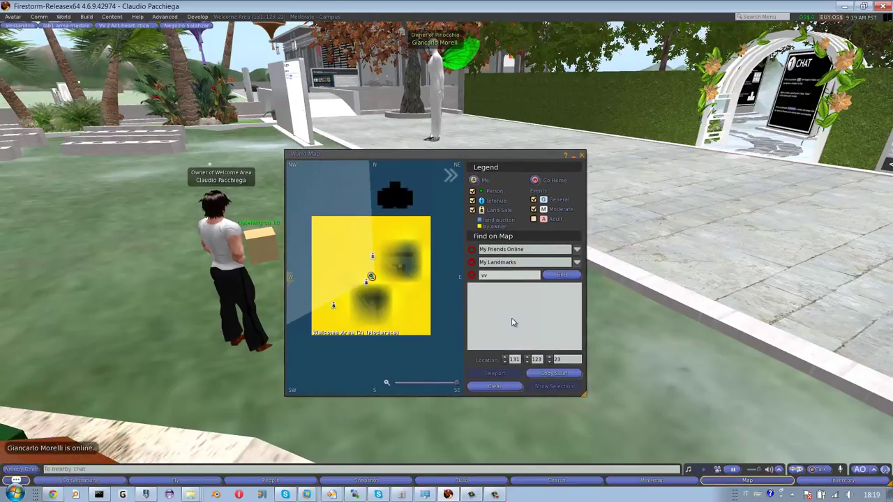
pyautogui.write(' 6')
pyautogui.press('Return')
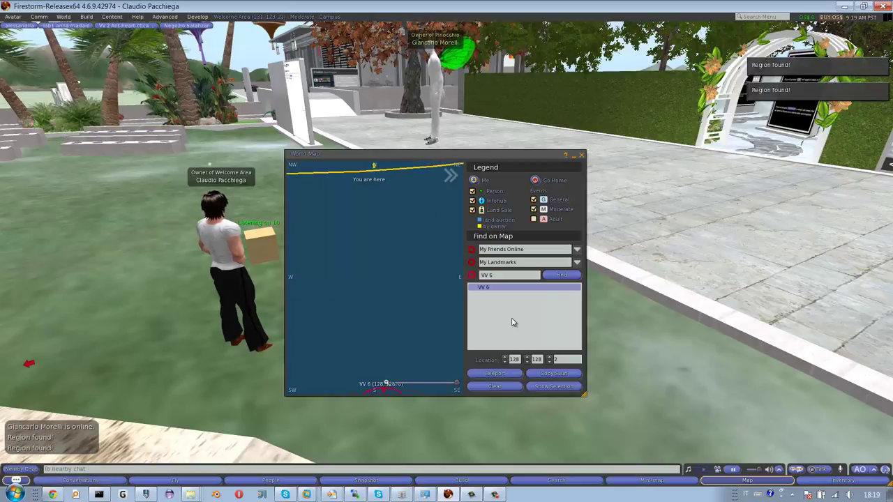
pyautogui.click(495, 373)
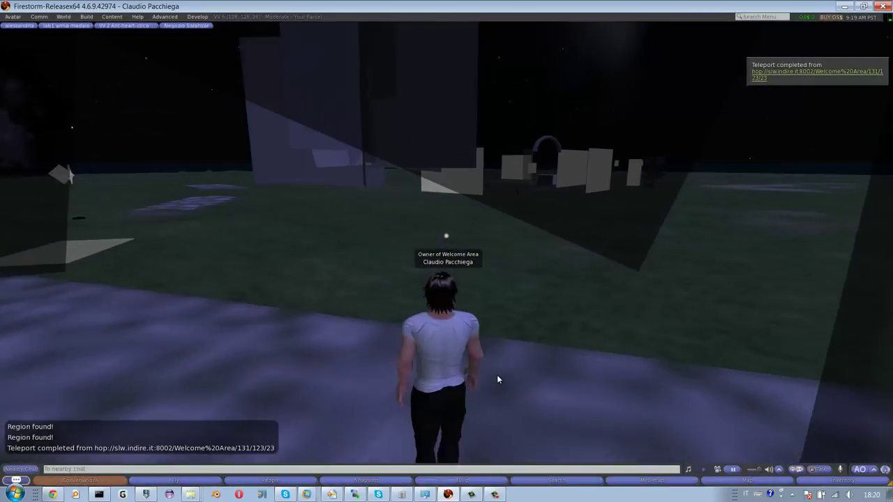
pyautogui.press('Up')
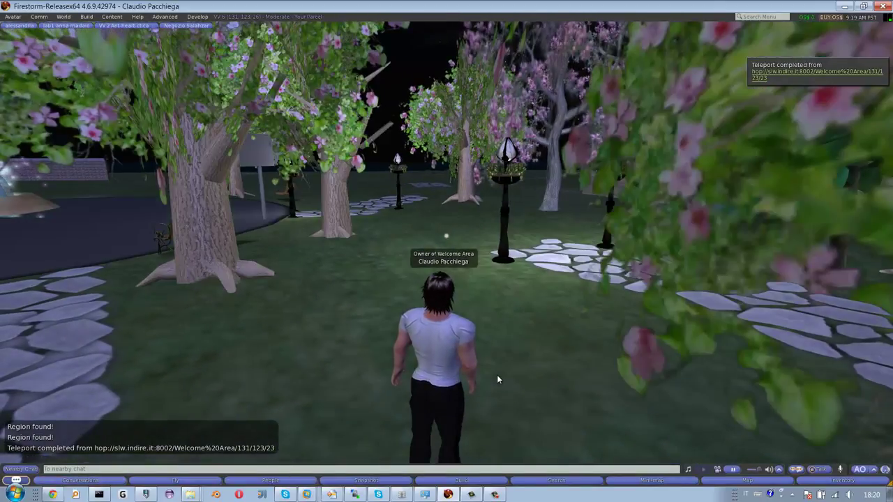
pyautogui.rightClick(513, 377)
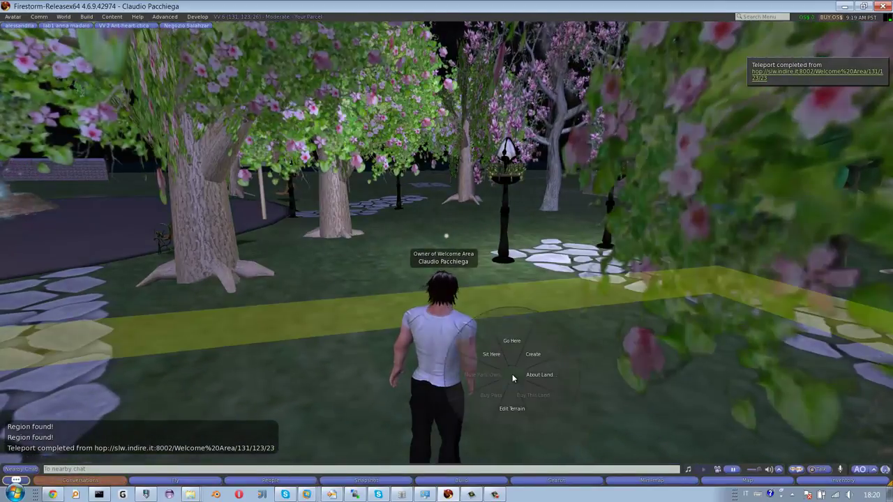
pyautogui.click(532, 354)
pyautogui.hotkey('ctrl', '3')
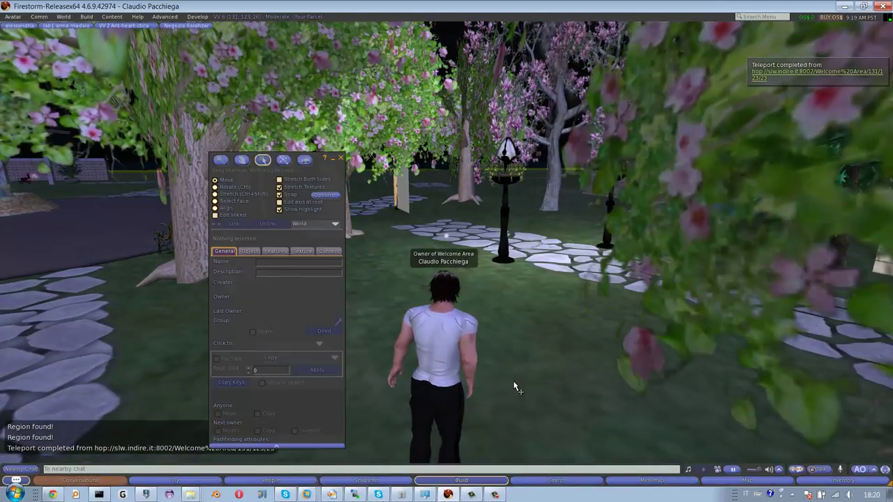
pyautogui.click(516, 389)
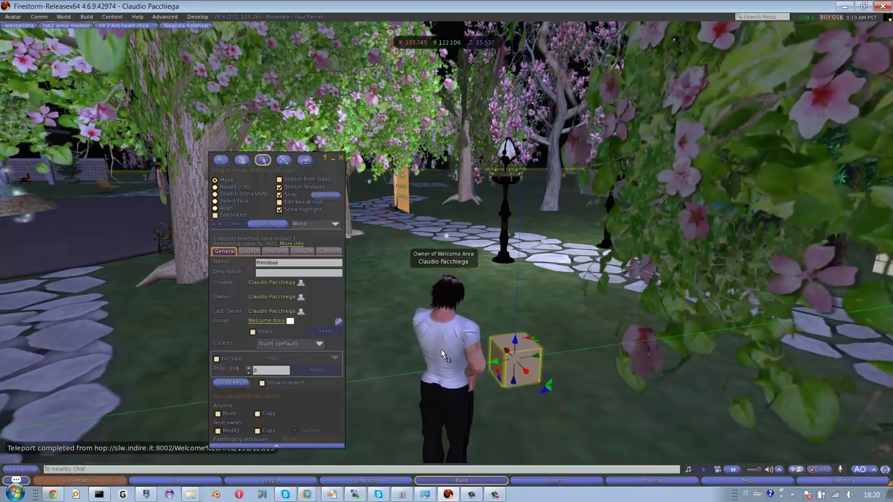
pyautogui.rightClick(517, 359)
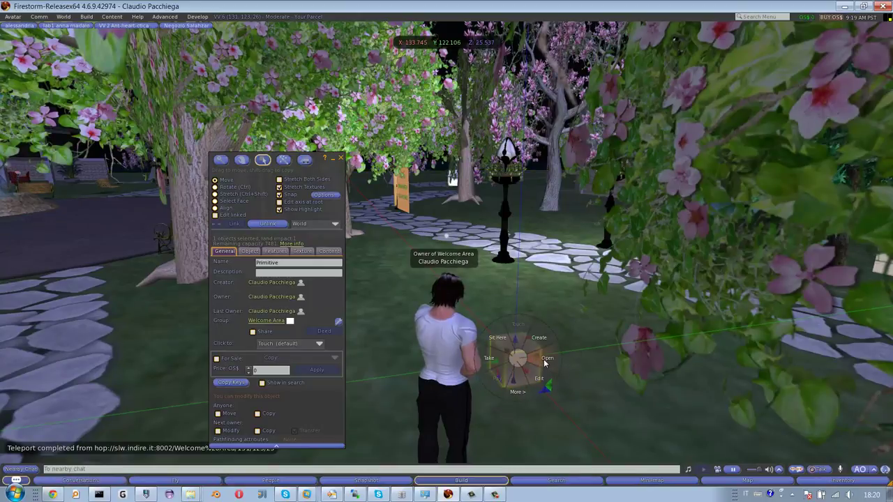
pyautogui.click(546, 362)
pyautogui.rightClick(517, 368)
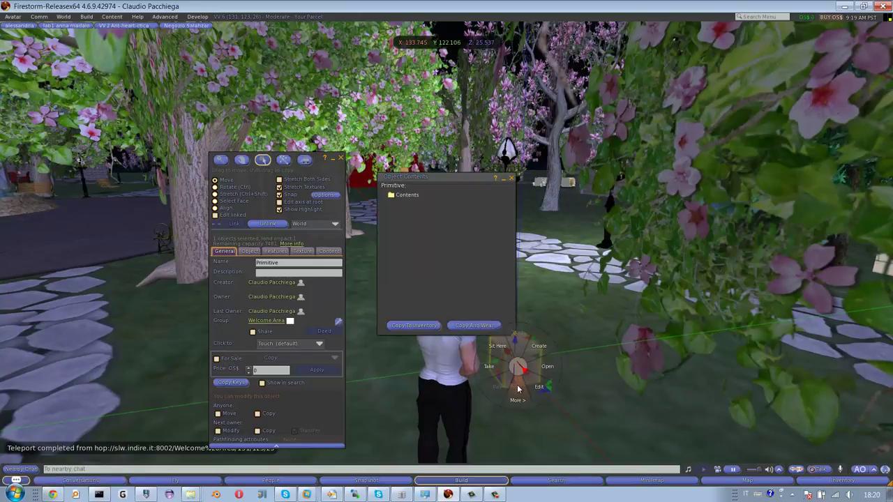
pyautogui.click(518, 395)
pyautogui.click(539, 368)
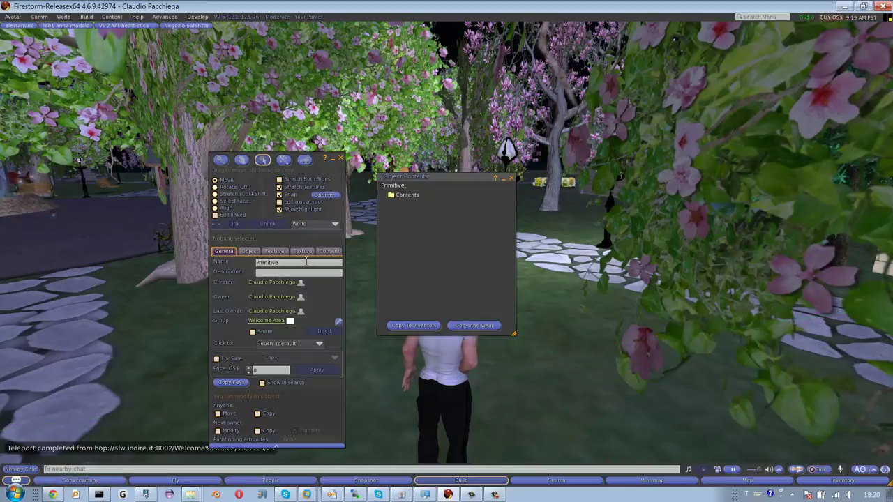
# Step: Place the Manichino animazione object from the inventory's recent items on the grass beside the avatar
pyautogui.hotkey('ctrl', 'i')
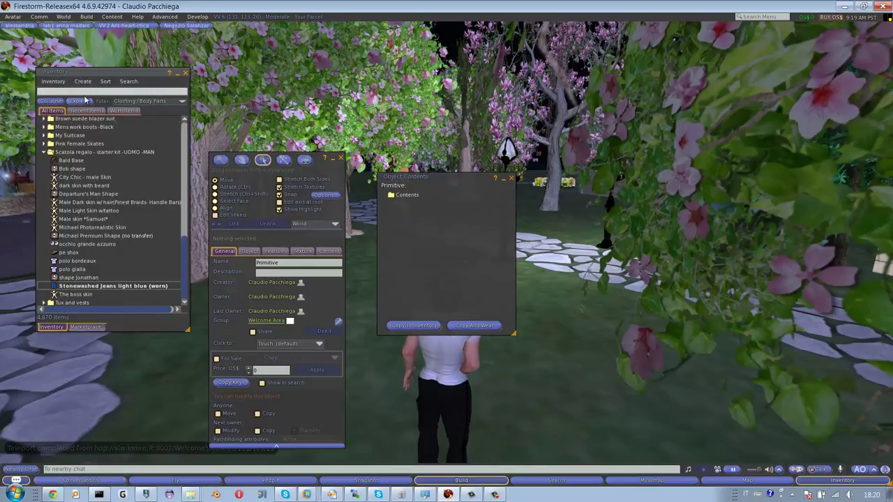
pyautogui.click(85, 113)
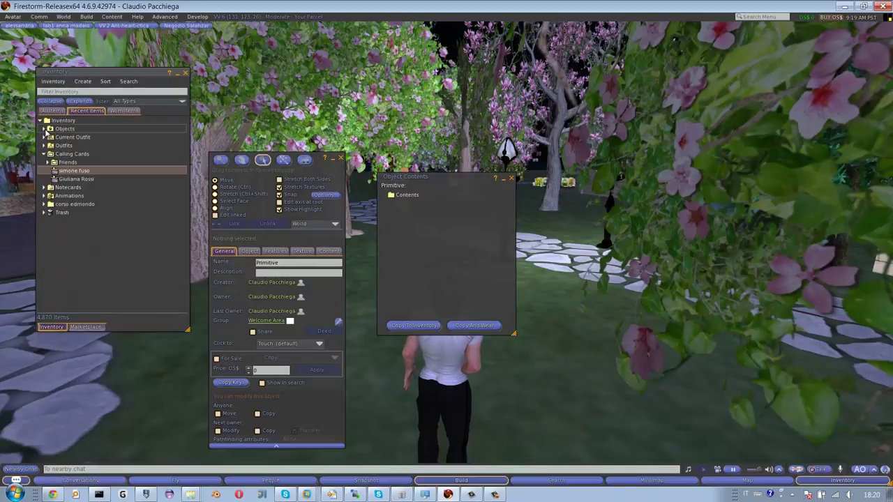
pyautogui.click(87, 138)
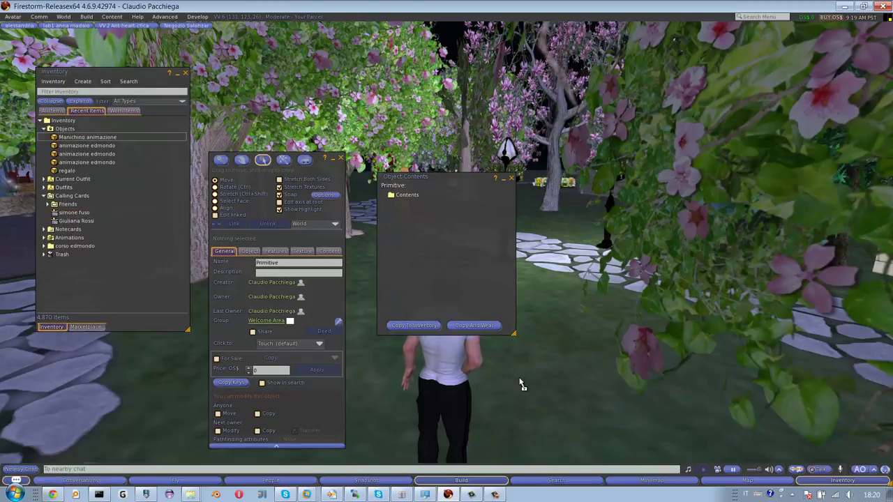
pyautogui.moveTo(523, 384); pyautogui.dragTo(524, 385)
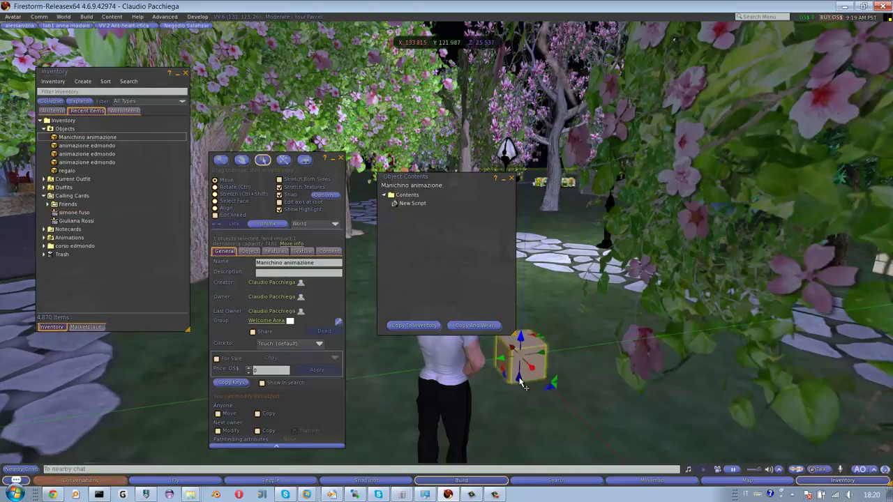
# Step: Reset the New Script inside the placed Manichino animazione box and close its windows and the inventory
pyautogui.click(511, 180)
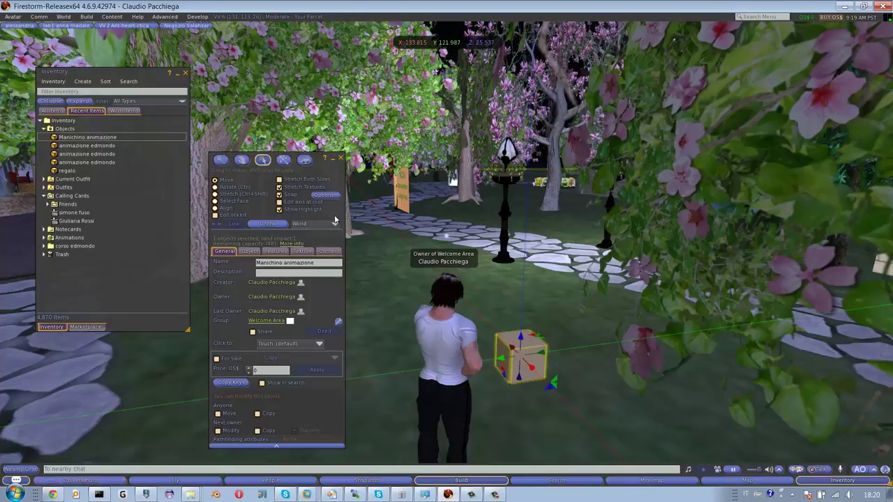
pyautogui.click(329, 252)
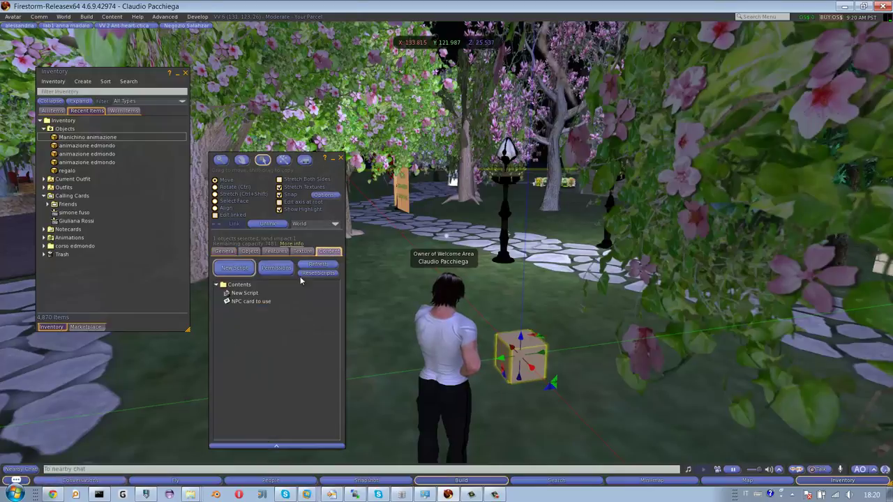
pyautogui.doubleClick(245, 294)
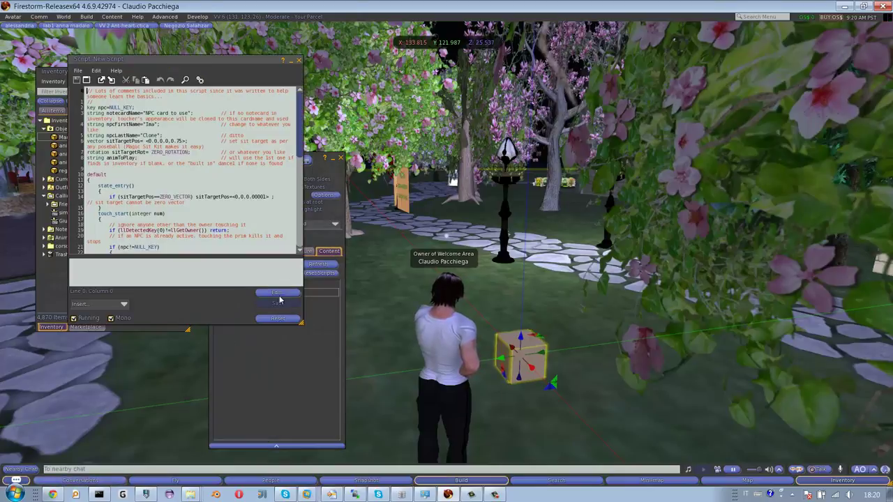
pyautogui.click(275, 322)
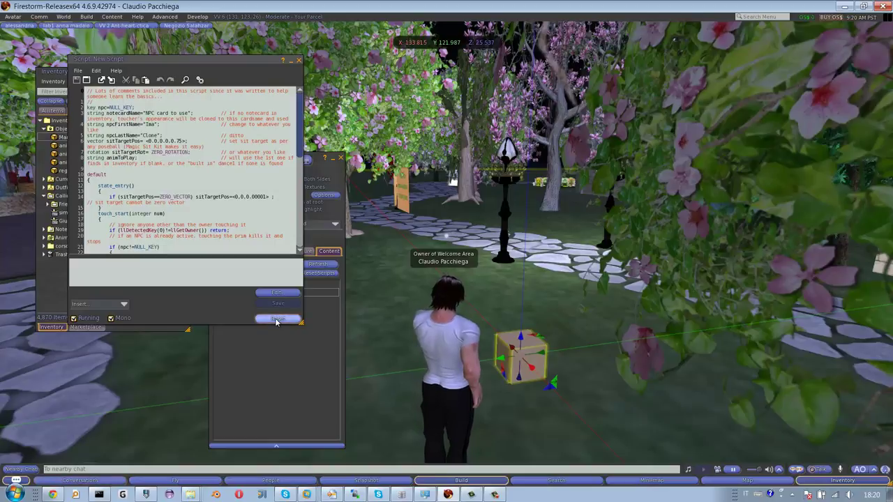
pyautogui.click(299, 61)
pyautogui.click(341, 158)
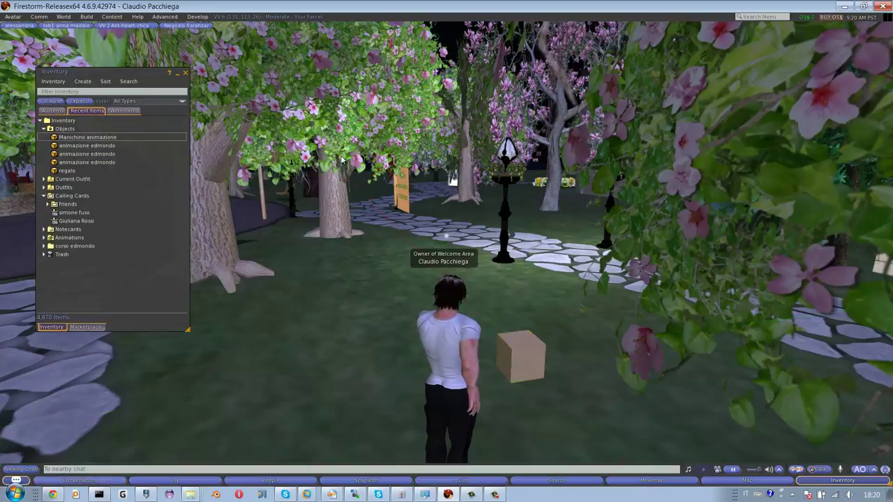
pyautogui.click(185, 72)
# Step: Inspect the contents of the Manichino animazione box on the grass at close range
pyautogui.press('Up')
pyautogui.moveTo(452, 258)
pyautogui.keyDown('alt'); pyautogui.mouseDown()
pyautogui.moveTo(435, 257)
pyautogui.moveTo(448, 259)
pyautogui.mouseUp(); pyautogui.keyUp('alt')
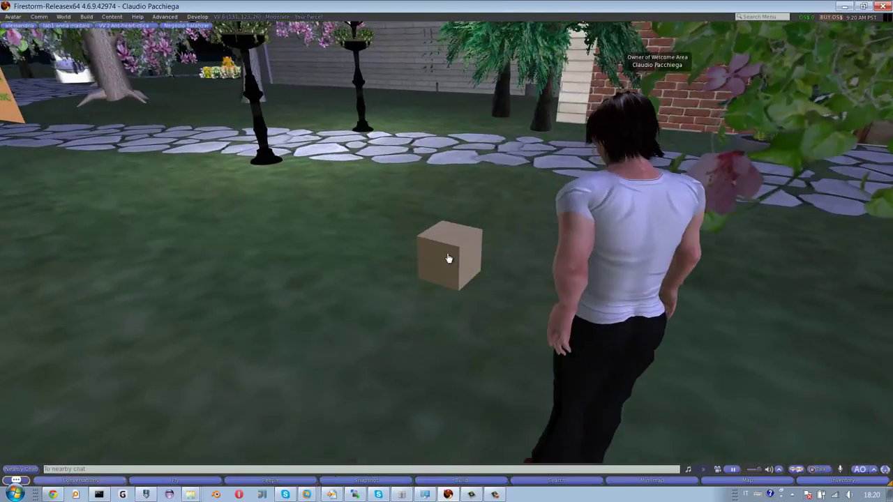
pyautogui.rightClick(448, 255)
pyautogui.click(459, 266)
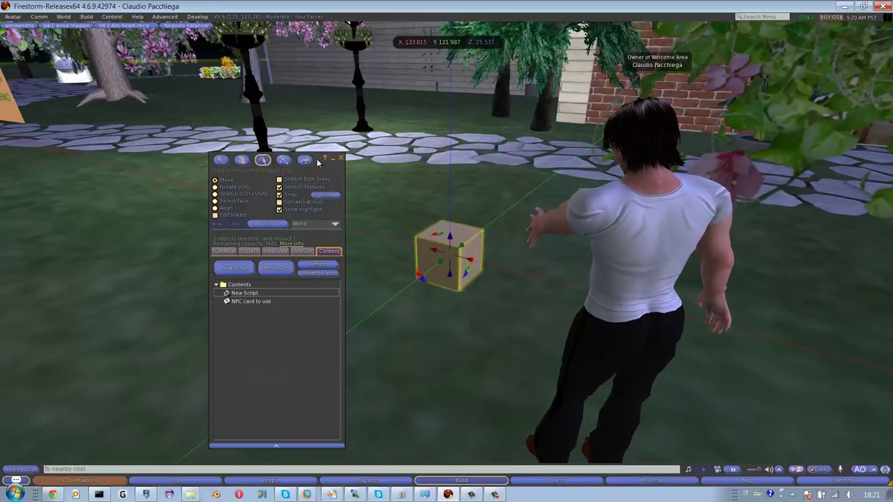
pyautogui.moveTo(317, 162); pyautogui.dragTo(280, 139)
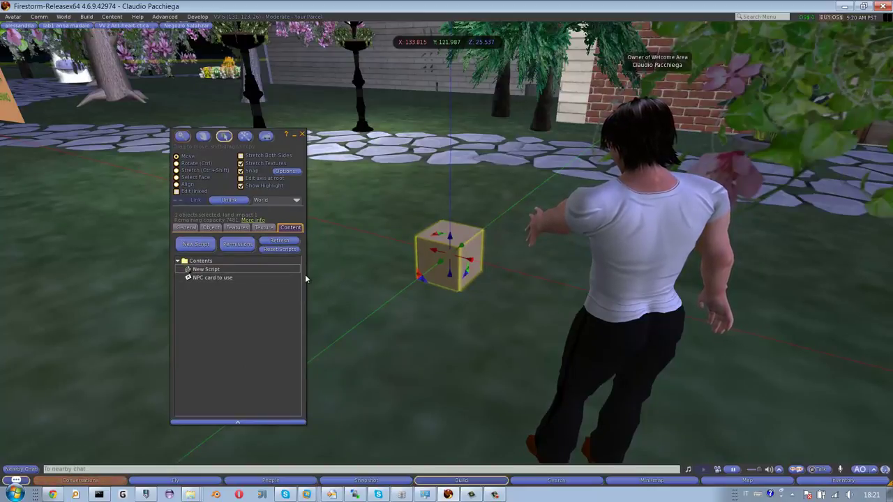
pyautogui.moveTo(279, 142); pyautogui.dragTo(338, 166)
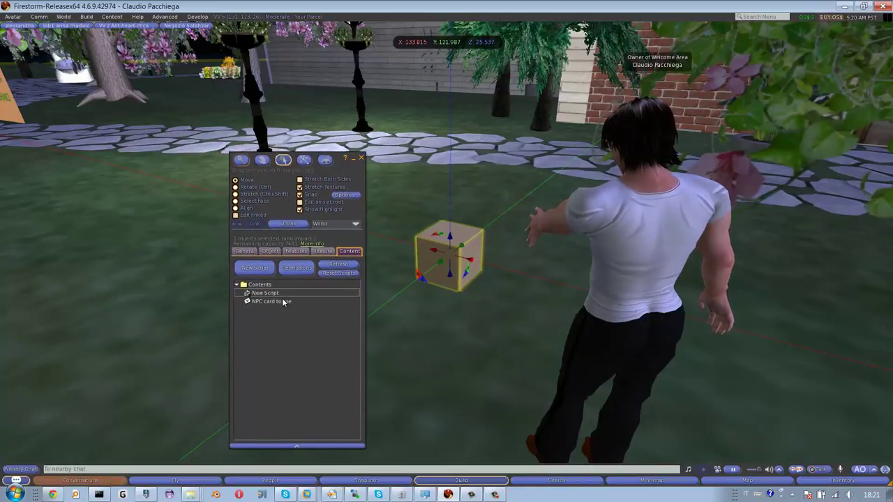
pyautogui.click(361, 159)
# Step: Delete the Manichino animazione box from the grass and teleport to the Welcome Area region found on the world map
pyautogui.rightClick(445, 259)
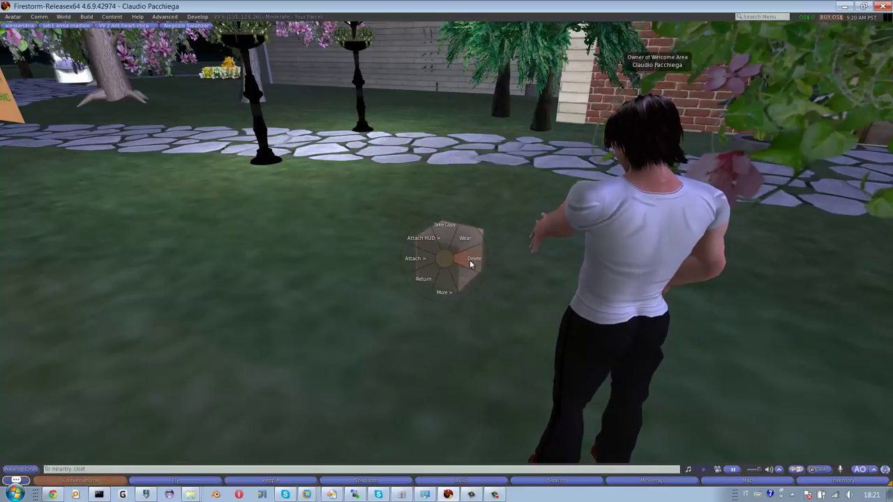
pyautogui.click(469, 259)
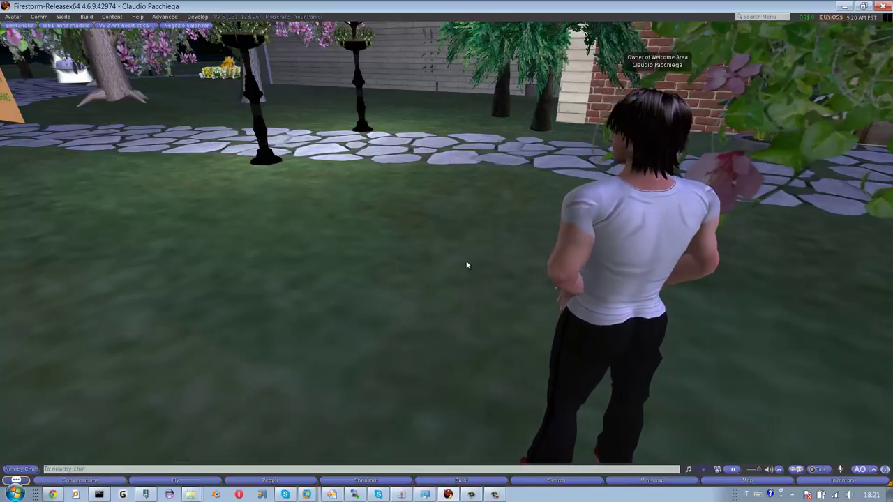
pyautogui.click(726, 480)
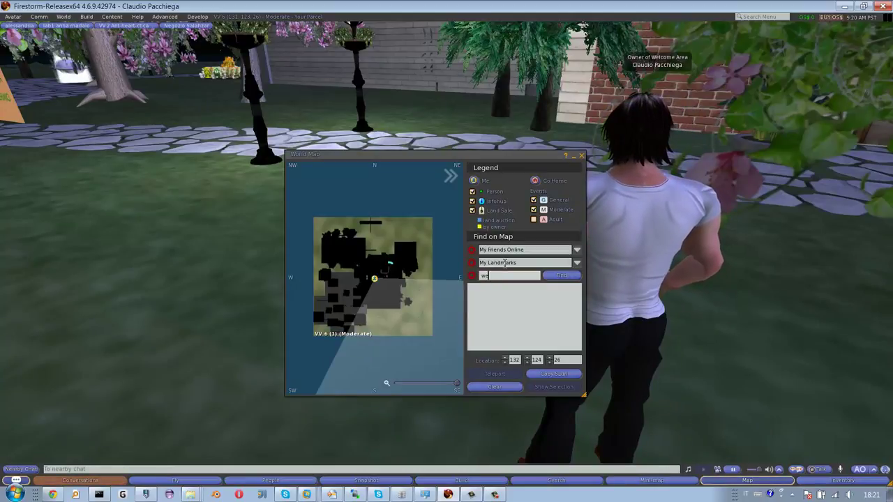
pyautogui.write('welcome')
pyautogui.press('Return')
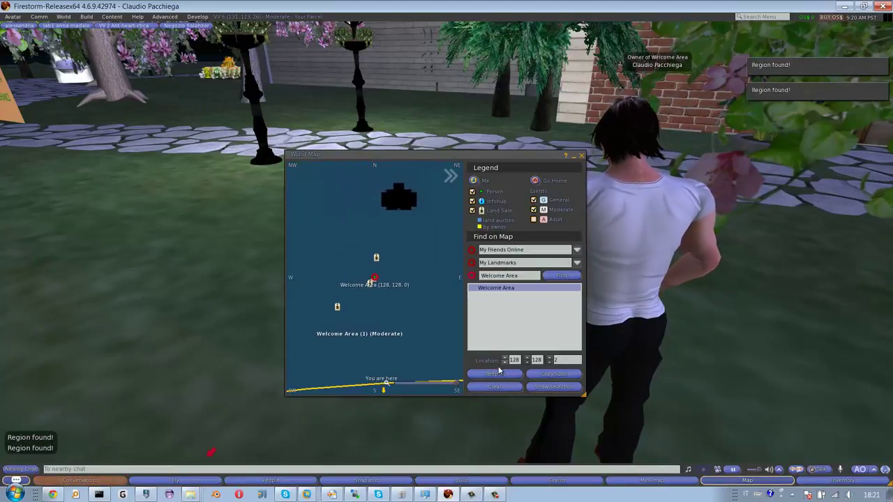
pyautogui.click(494, 375)
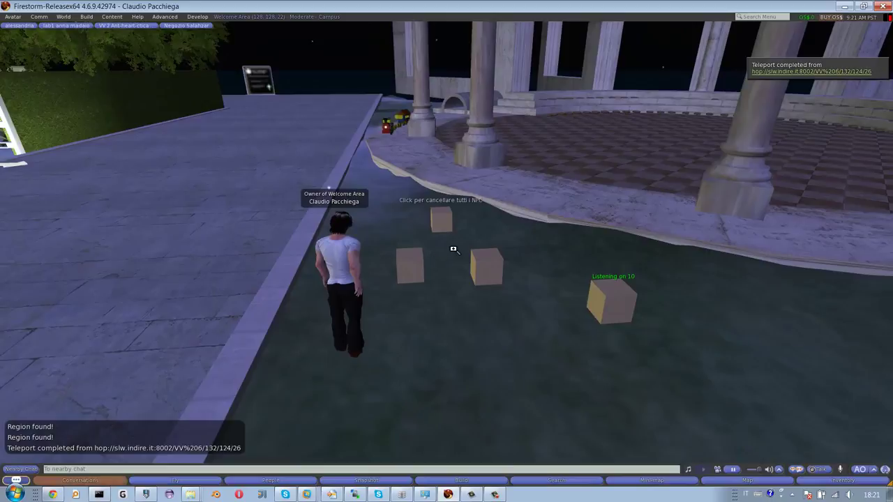
# Step: Rename the New Script inside the original Manichino animazione box as "script touch to create" and finish editing the box
pyautogui.keyDown('alt'); pyautogui.moveTo(454, 249); pyautogui.dragTo(446, 253); pyautogui.keyUp('alt')
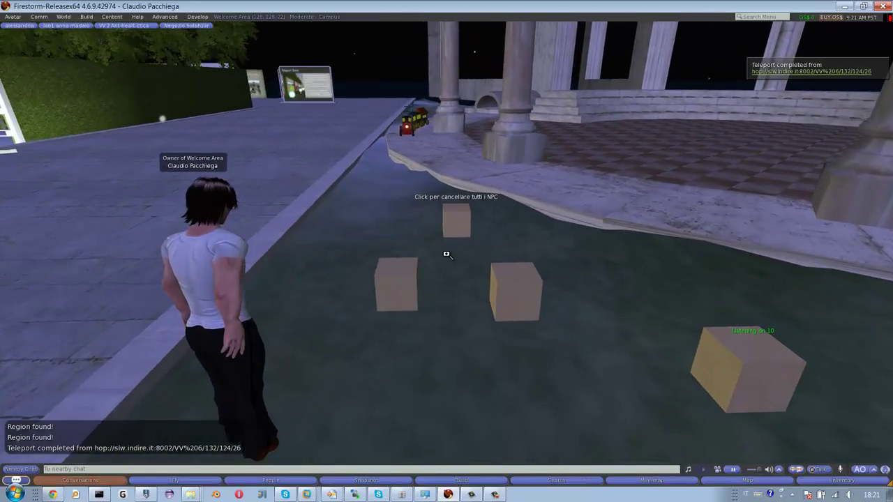
pyautogui.moveTo(396, 281)
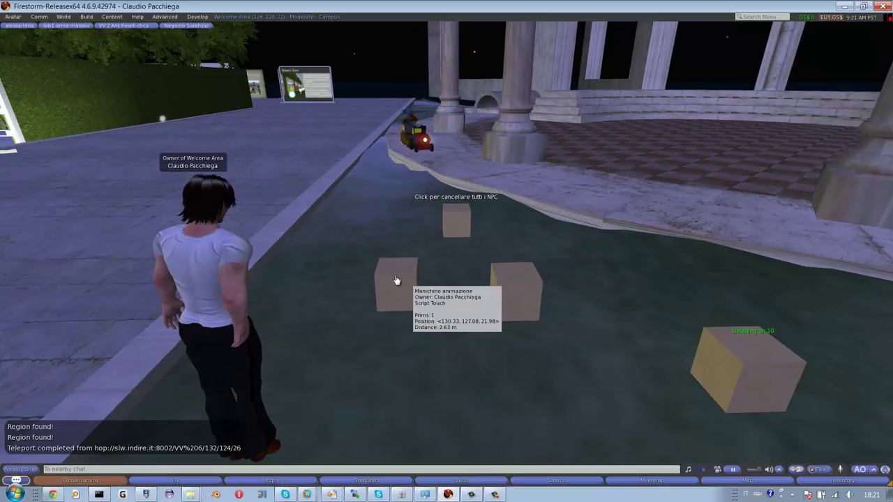
pyautogui.rightClick(396, 281)
pyautogui.click(413, 295)
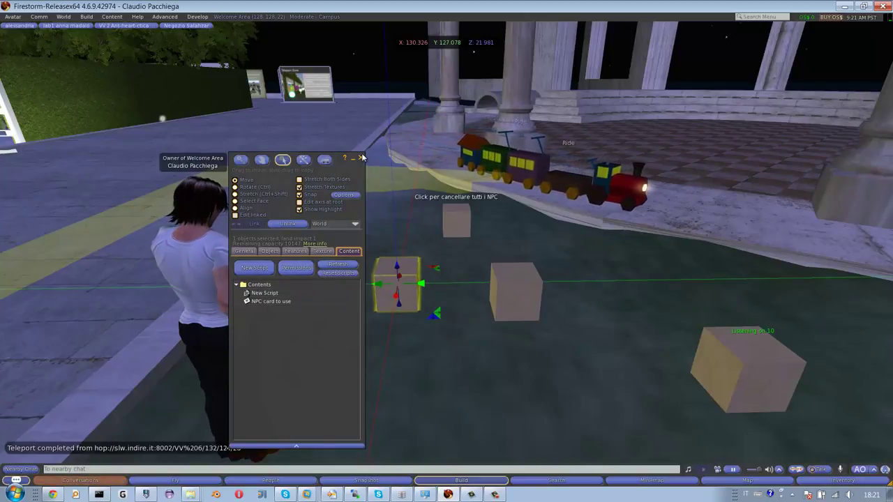
pyautogui.click(263, 293)
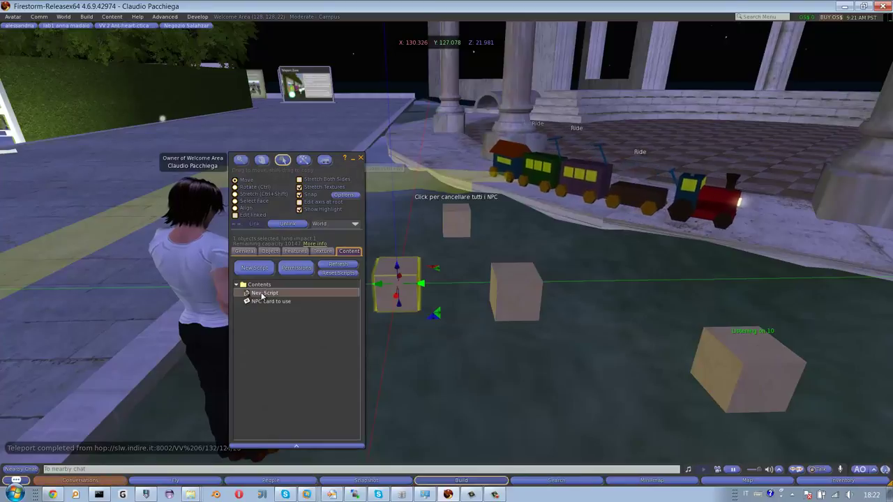
pyautogui.click(264, 293)
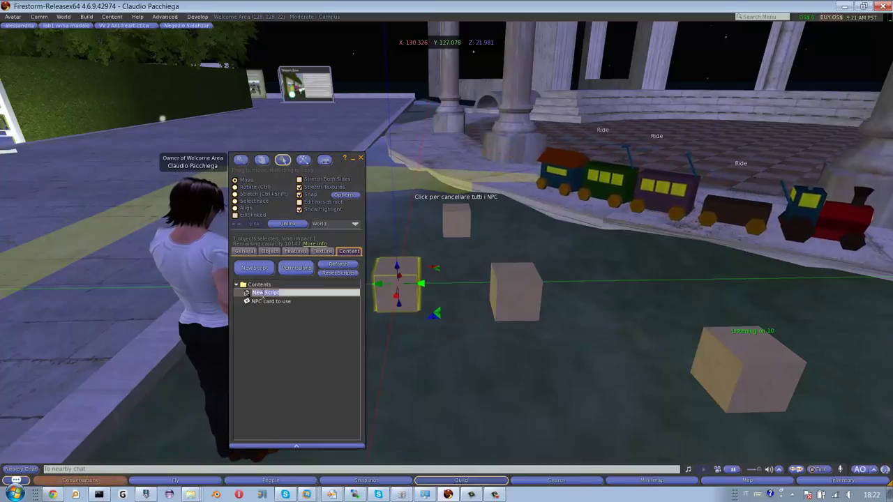
pyautogui.write('Script tou')
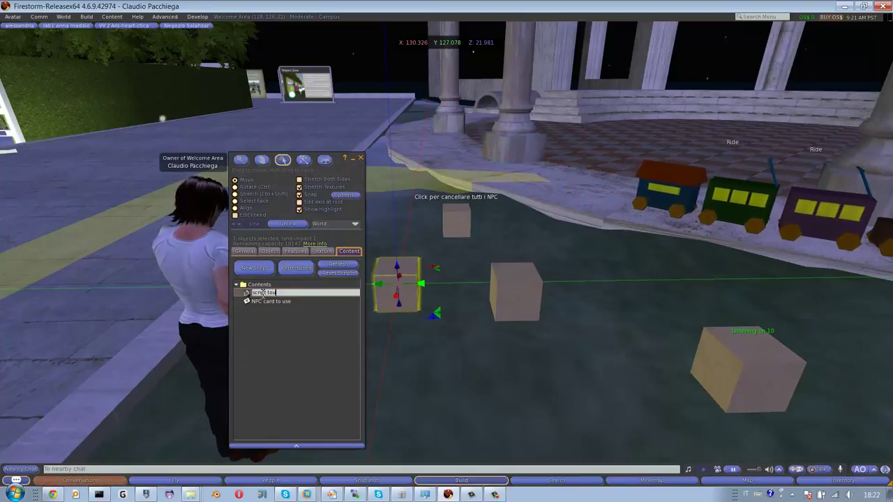
pyautogui.write('ch to create')
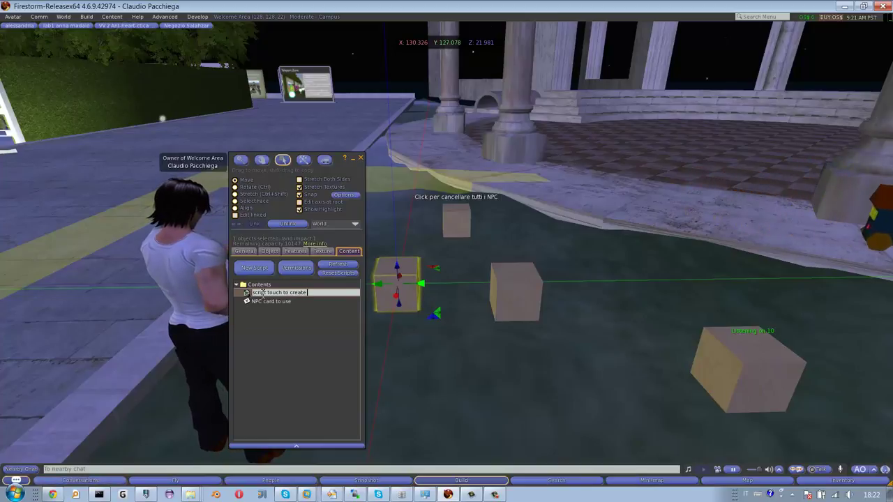
pyautogui.press('Return')
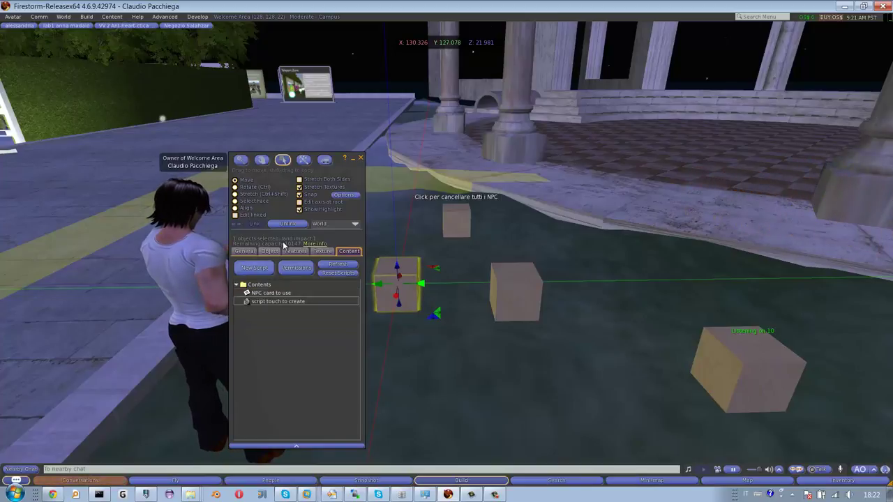
pyautogui.click(359, 160)
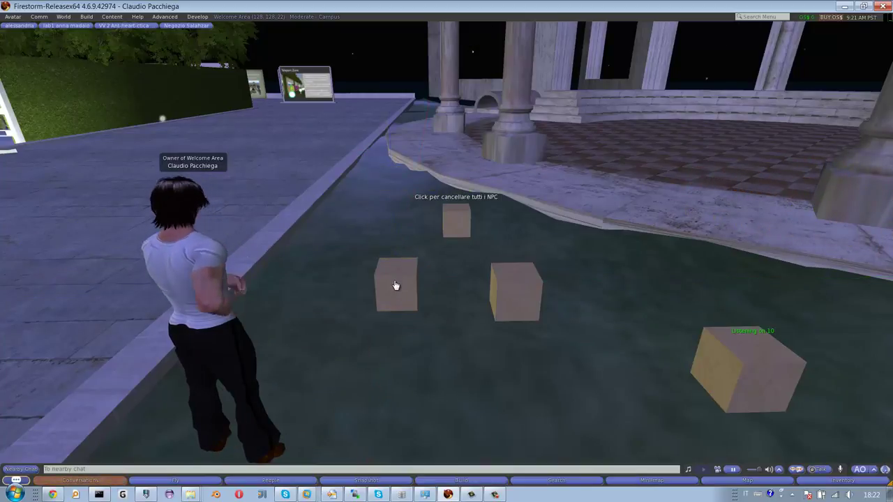
# Step: Touch the Manichino animazione box and check its contents and general properties
pyautogui.click(393, 286)
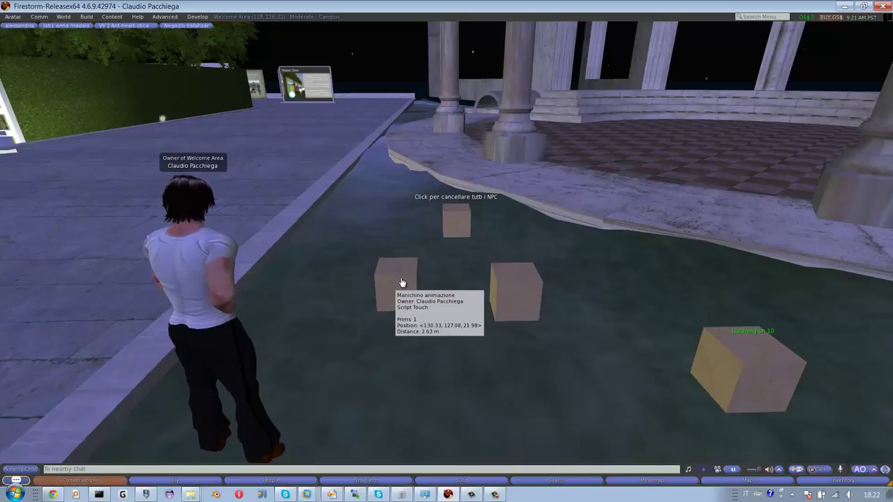
pyautogui.keyDown('alt'); pyautogui.moveTo(401, 282); pyautogui.dragTo(449, 256); pyautogui.keyUp('alt')
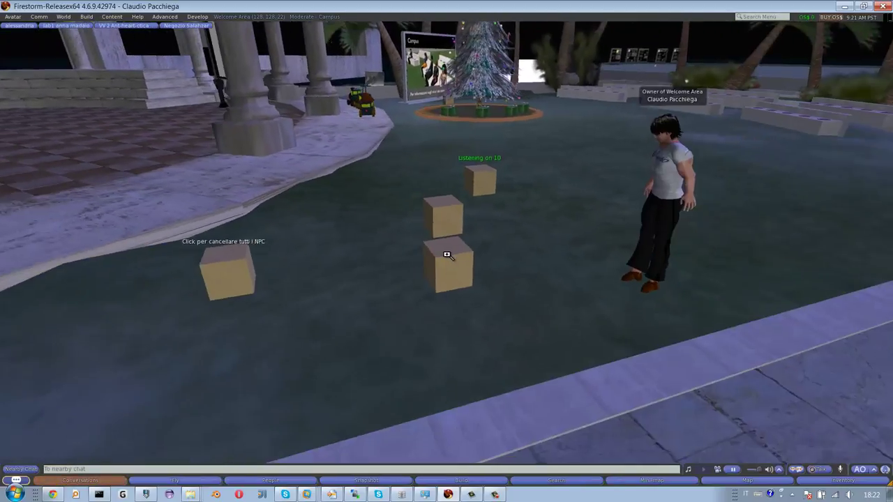
pyautogui.rightClick(452, 255)
pyautogui.click(468, 273)
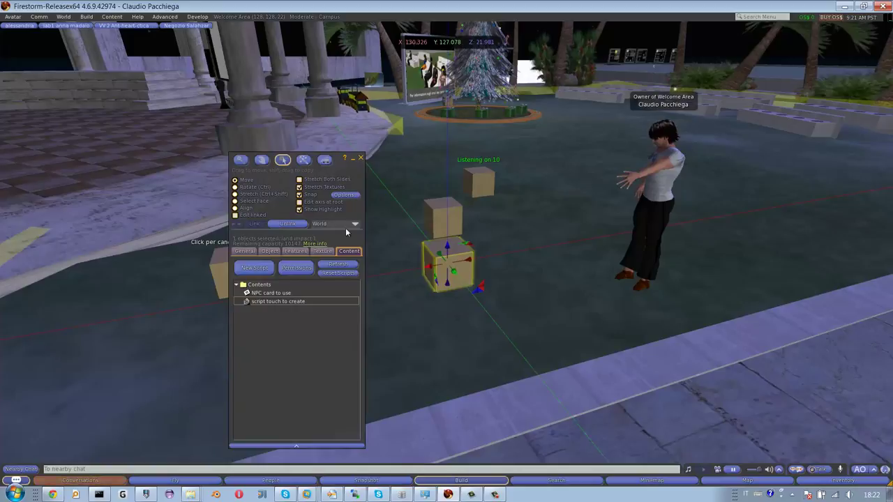
pyautogui.click(243, 253)
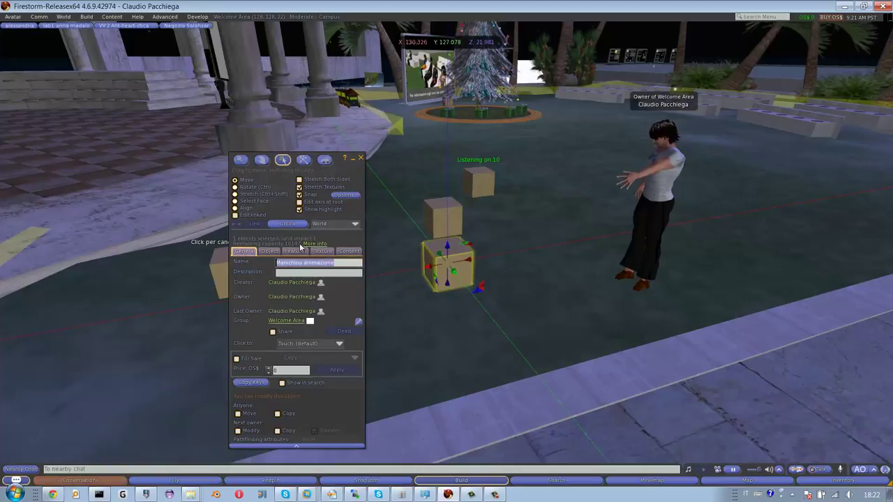
pyautogui.click(360, 159)
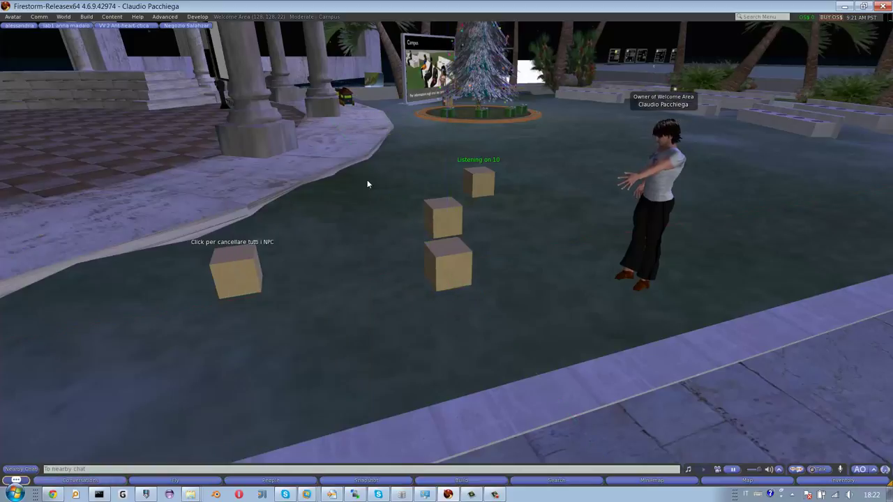
# Step: Test the Manichino animazione box by creating, removing and recreating its NPC, and clear all NPCs with the removal box
pyautogui.click(457, 263)
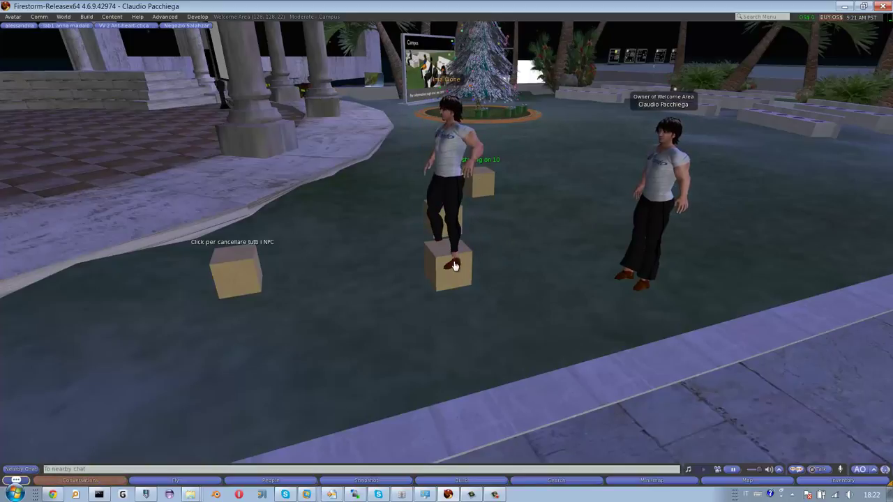
pyautogui.click(458, 278)
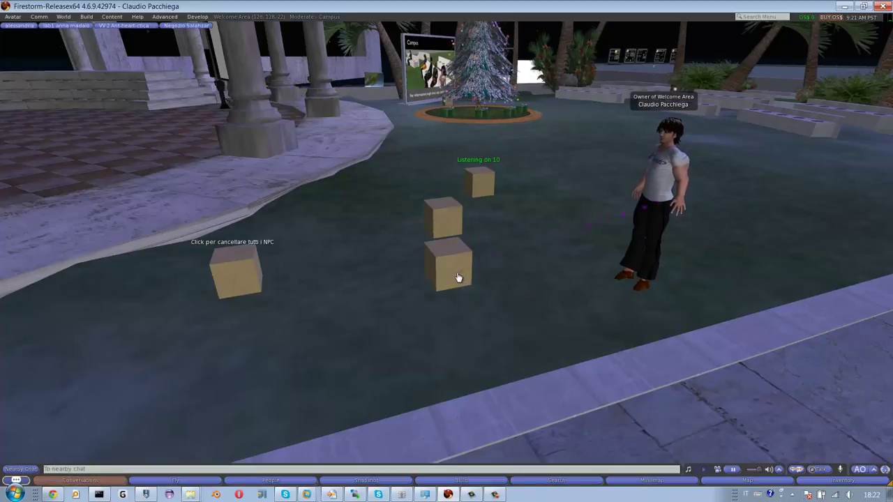
pyautogui.click(456, 272)
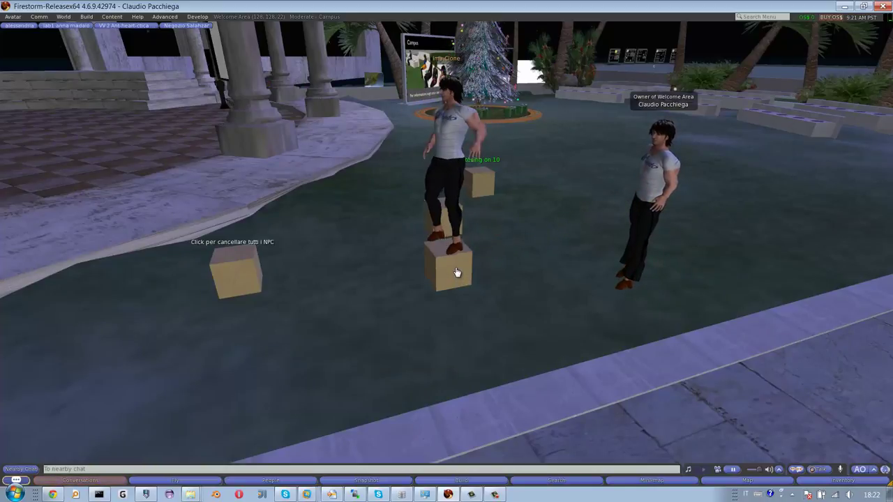
pyautogui.click(244, 273)
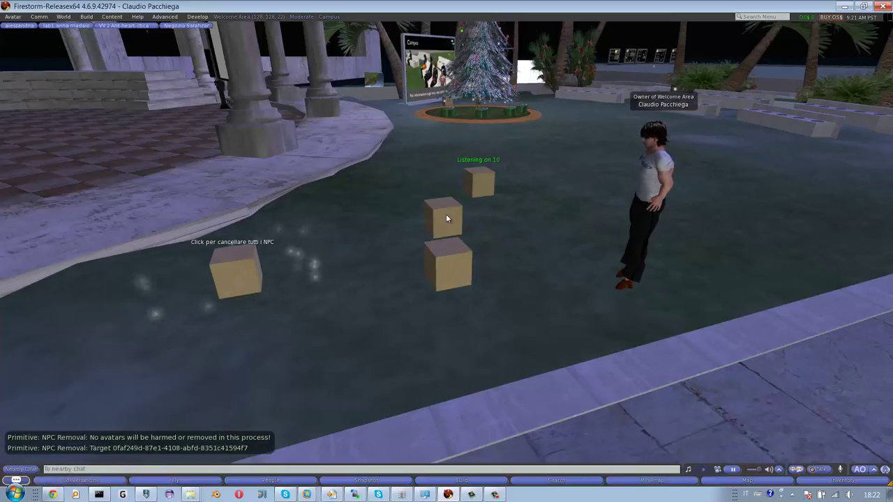
# Step: Reset the scripts of the neighbouring Primitive box that contains the appearance notecard
pyautogui.rightClick(446, 215)
pyautogui.click(467, 237)
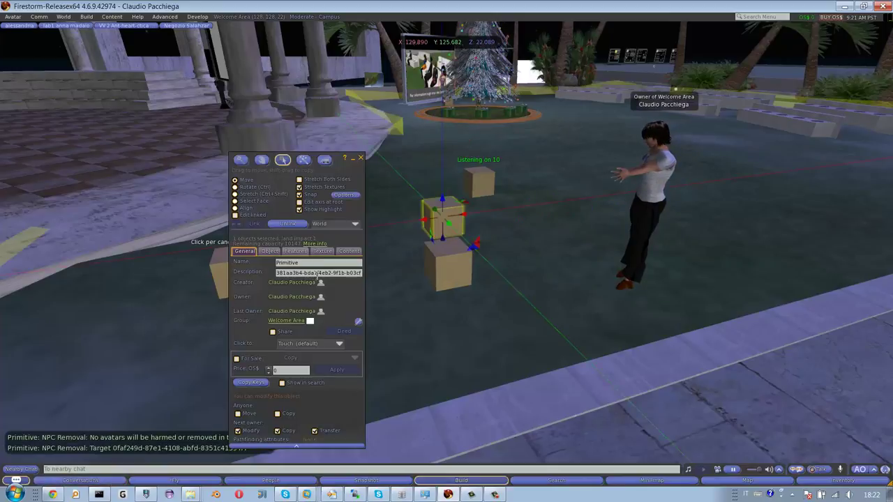
pyautogui.click(349, 252)
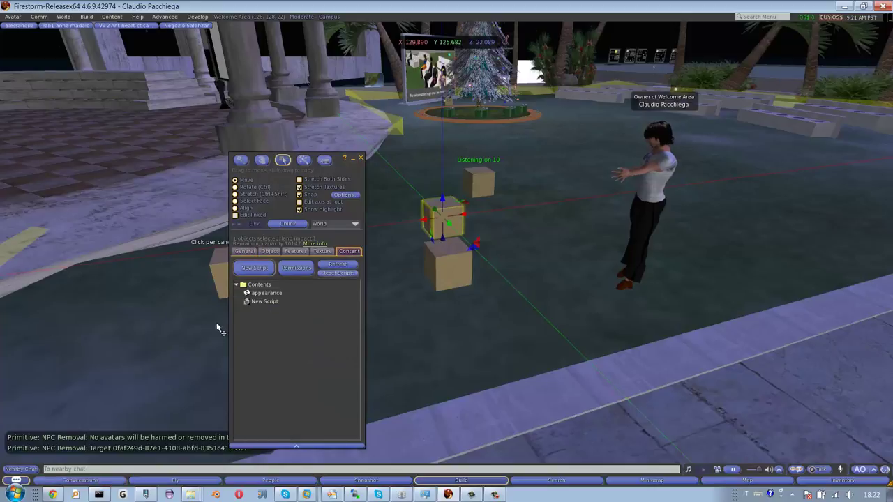
pyautogui.click(336, 273)
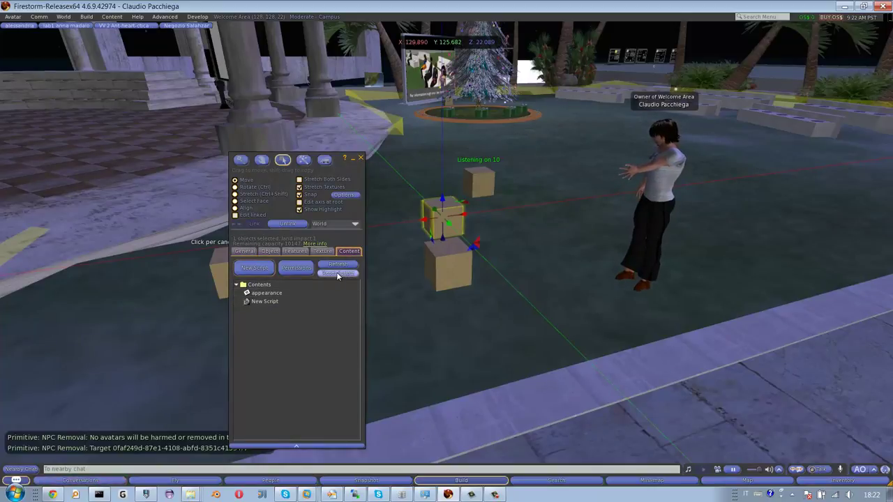
# Step: Finish editing the reset Primitive box, touch it to create its wandering NPC, and dismiss the script reset report
pyautogui.click(426, 279)
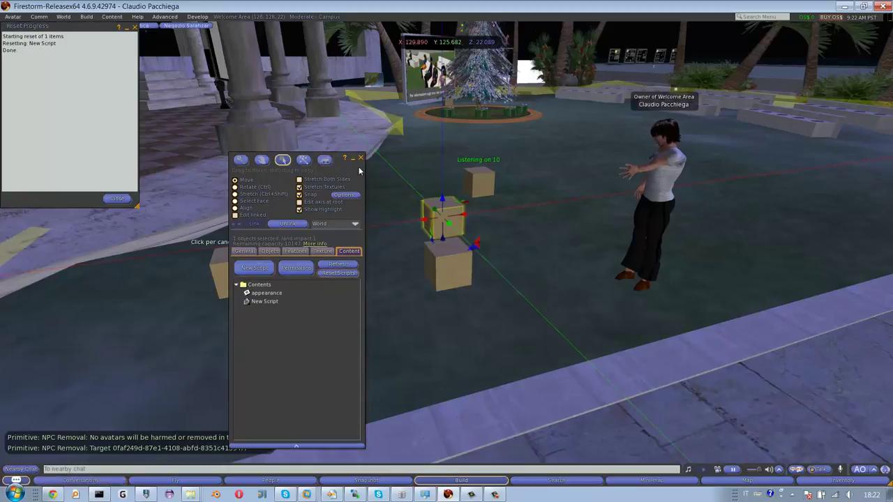
pyautogui.click(362, 158)
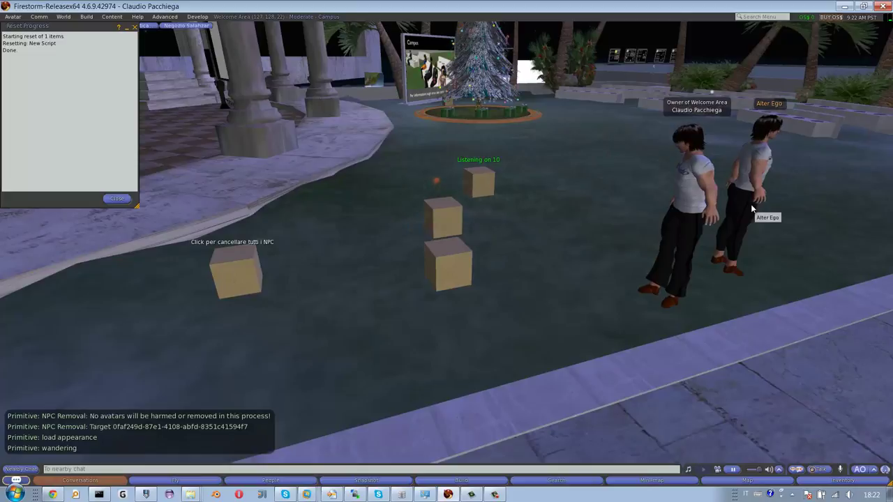
pyautogui.click(137, 28)
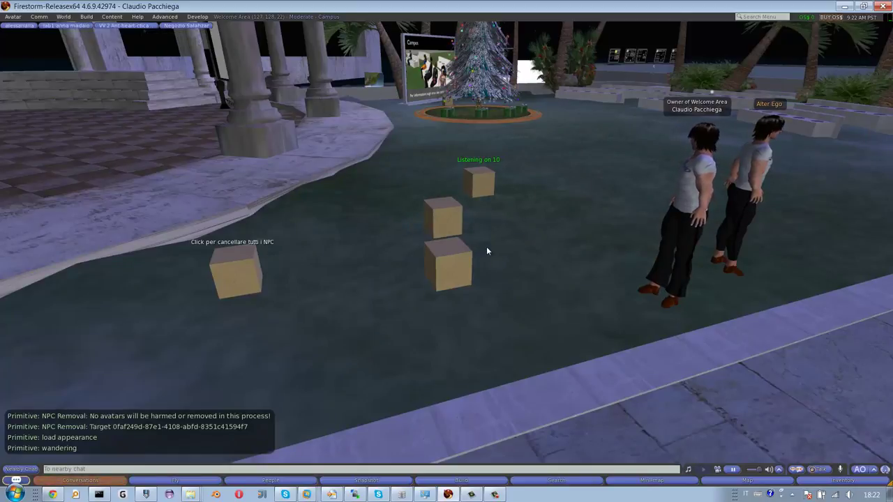
# Step: Walk the avatar beside the box labelled "Listening on 10" and request its command list with "/10 help"
pyautogui.press('Escape')
pyautogui.press('Left')
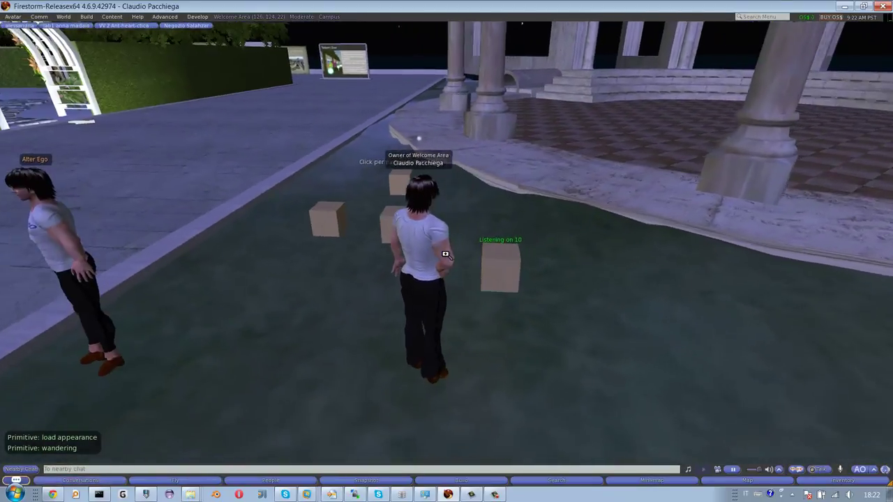
pyautogui.keyDown('alt'); pyautogui.moveTo(445, 254); pyautogui.dragTo(430, 254); pyautogui.keyUp('alt')
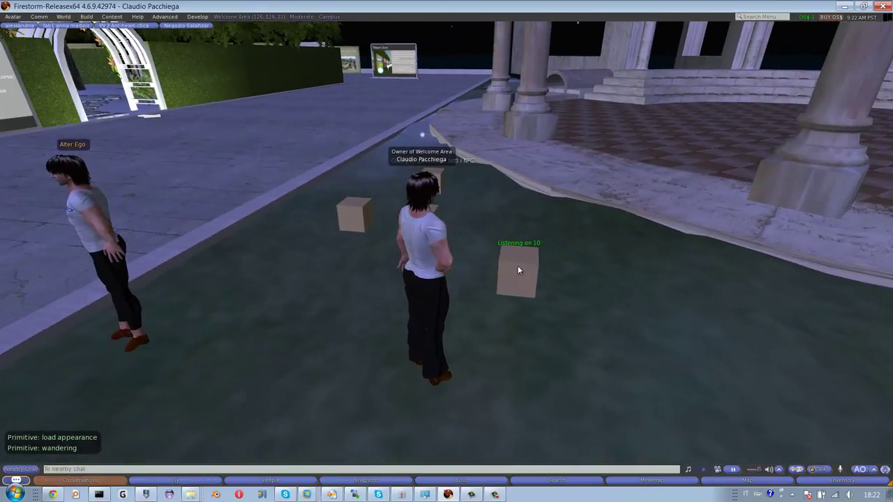
pyautogui.click(127, 469)
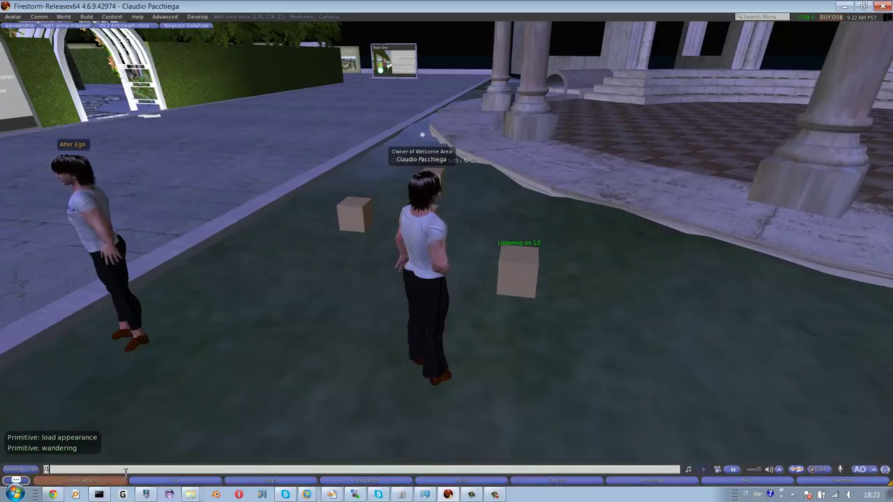
pyautogui.write('/10 help')
pyautogui.press('Return')
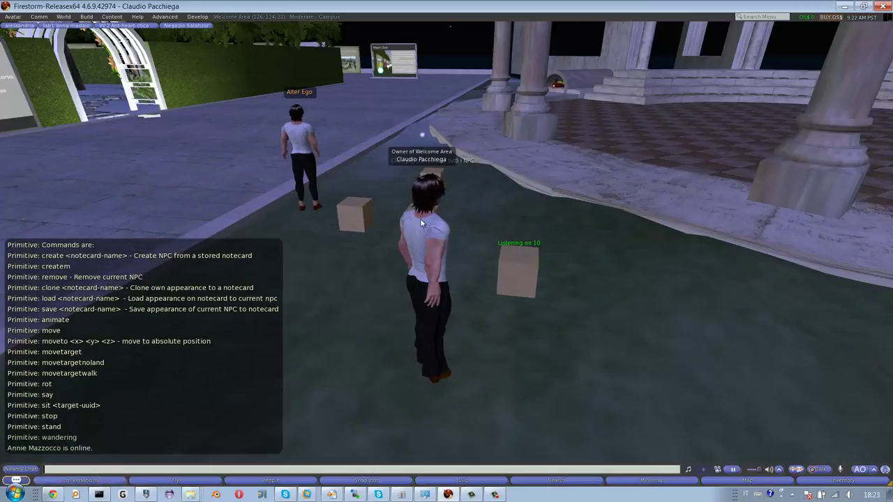
# Step: Filter the inventory to Clothing / Body Parts and wear the "polo gialla" from the Scatola regalo starter kit folder
pyautogui.moveTo(441, 243)
pyautogui.keyDown('alt'); pyautogui.mouseDown()
pyautogui.moveTo(438, 258)
pyautogui.moveTo(448, 254)
pyautogui.mouseUp(); pyautogui.keyUp('alt')
pyautogui.press('Left')
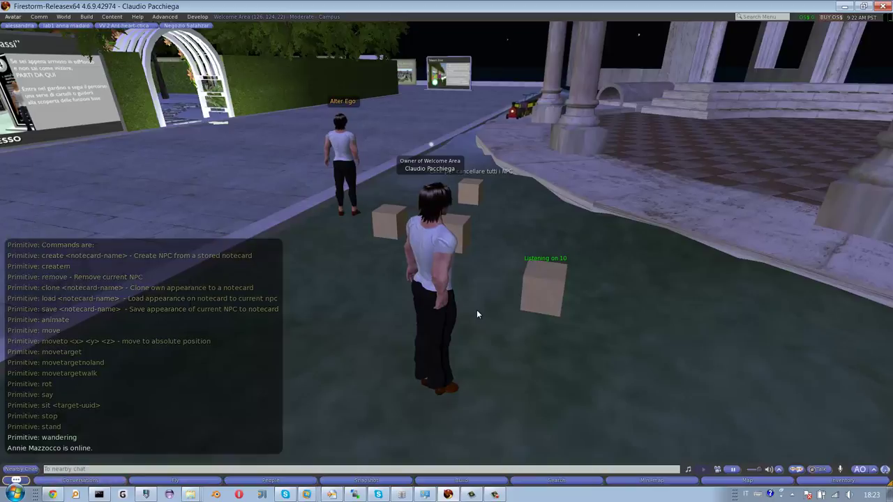
pyautogui.hotkey('ctrl', 'i')
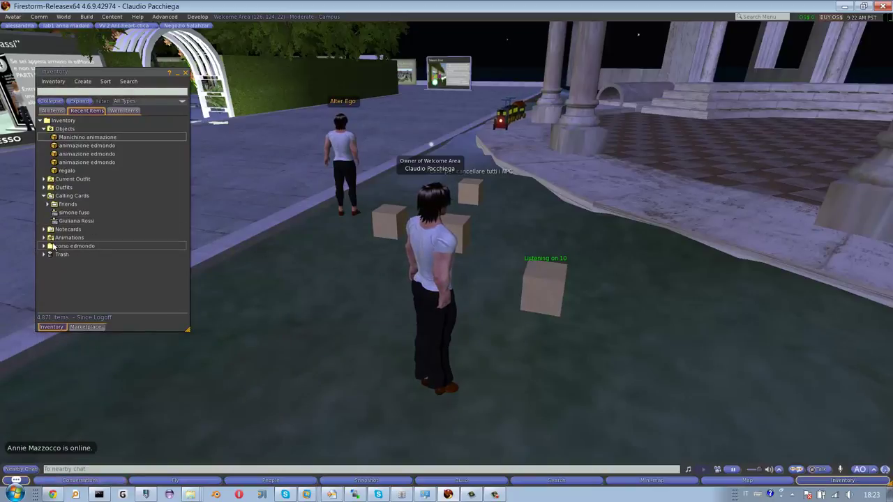
pyautogui.click(135, 103)
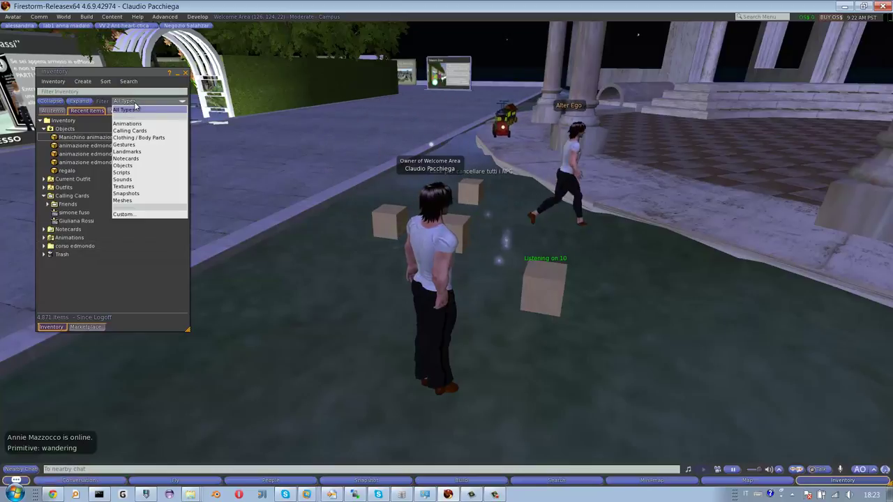
pyautogui.click(142, 138)
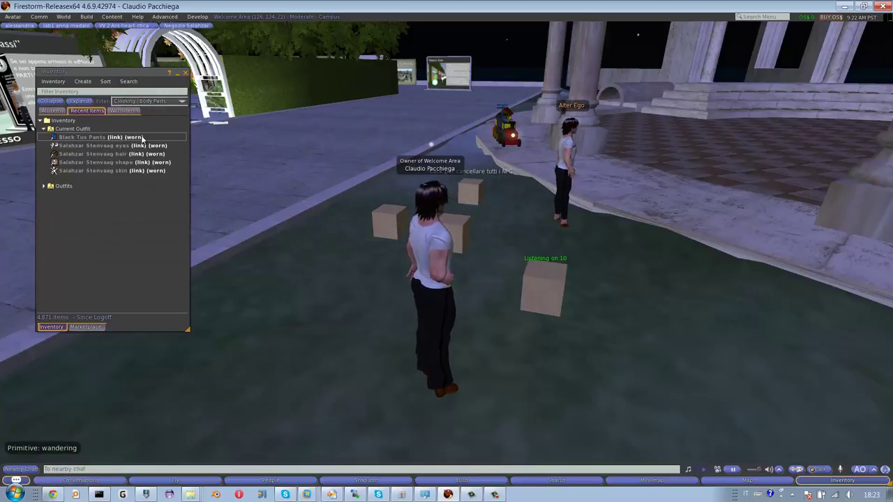
pyautogui.click(44, 189)
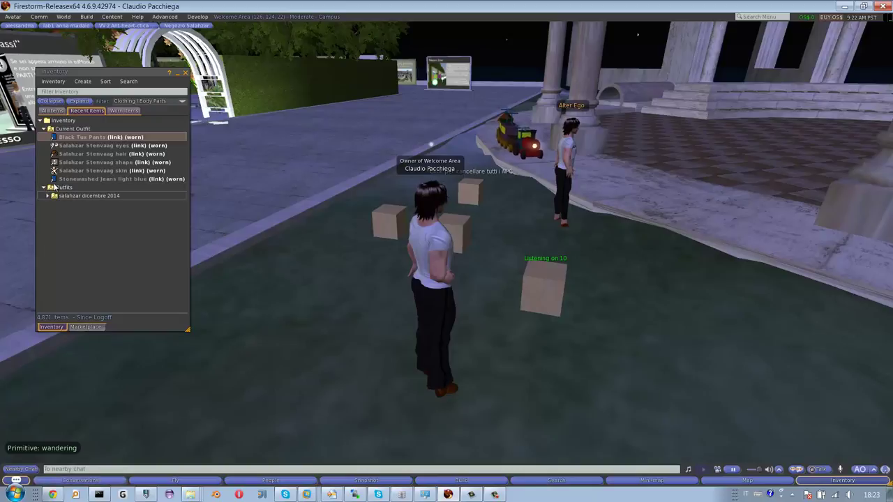
pyautogui.click(62, 111)
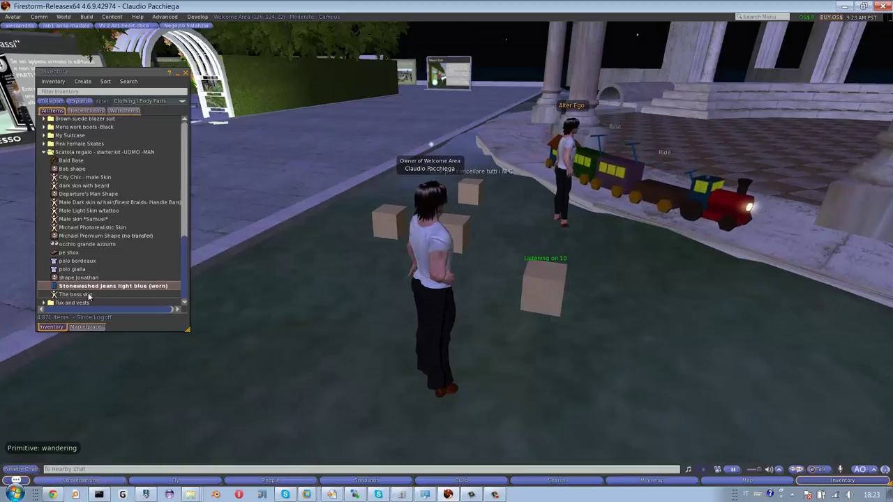
pyautogui.click(81, 270)
pyautogui.doubleClick(81, 270)
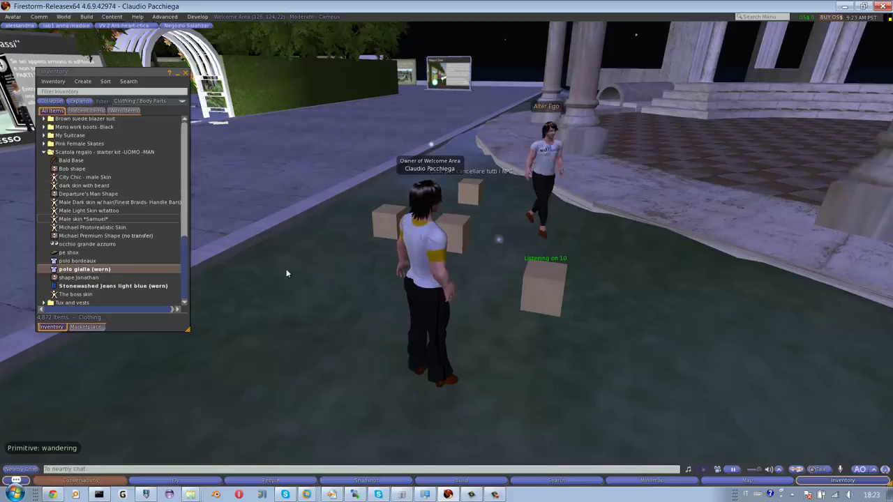
# Step: Take off the "Stonewashed Jeans light blue" and check the avatar's outfit
pyautogui.keyDown('alt'); pyautogui.moveTo(416, 253); pyautogui.dragTo(390, 272); pyautogui.keyUp('alt')
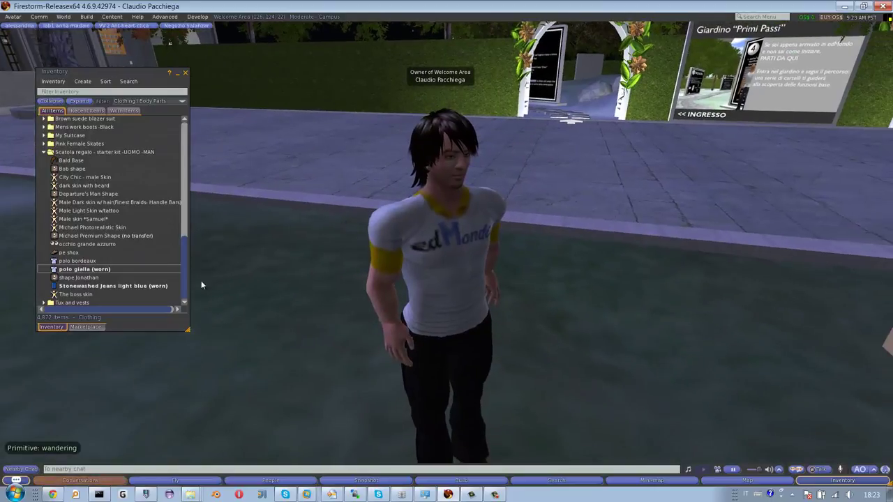
pyautogui.doubleClick(101, 287)
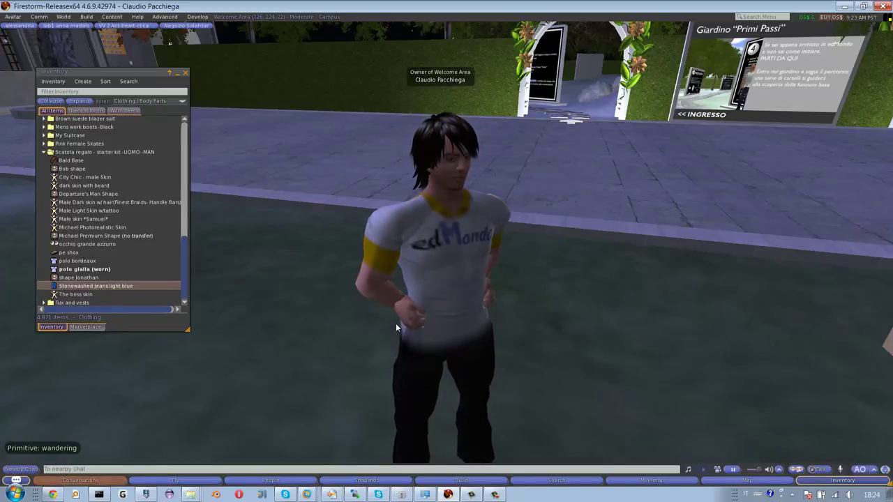
pyautogui.keyDown('alt'); pyautogui.moveTo(439, 324); pyautogui.dragTo(448, 255); pyautogui.keyUp('alt')
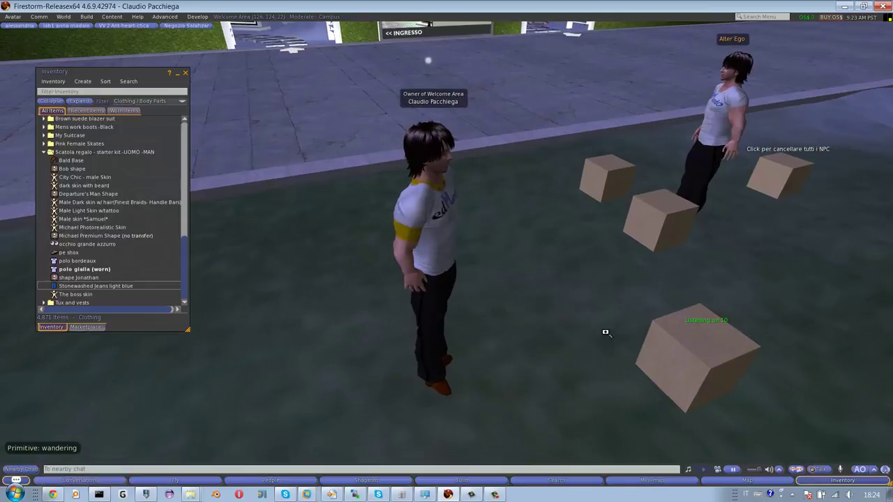
pyautogui.keyDown('alt'); pyautogui.moveTo(685, 339); pyautogui.dragTo(428, 235); pyautogui.keyUp('alt')
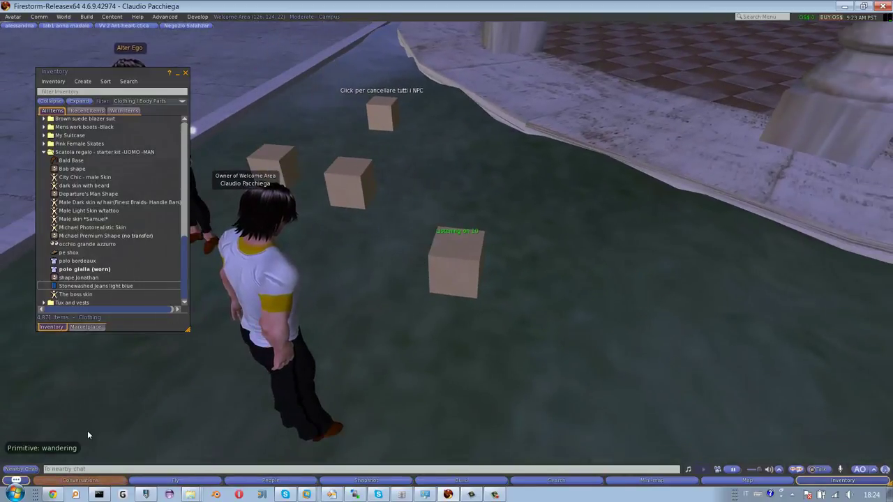
pyautogui.click(17, 469)
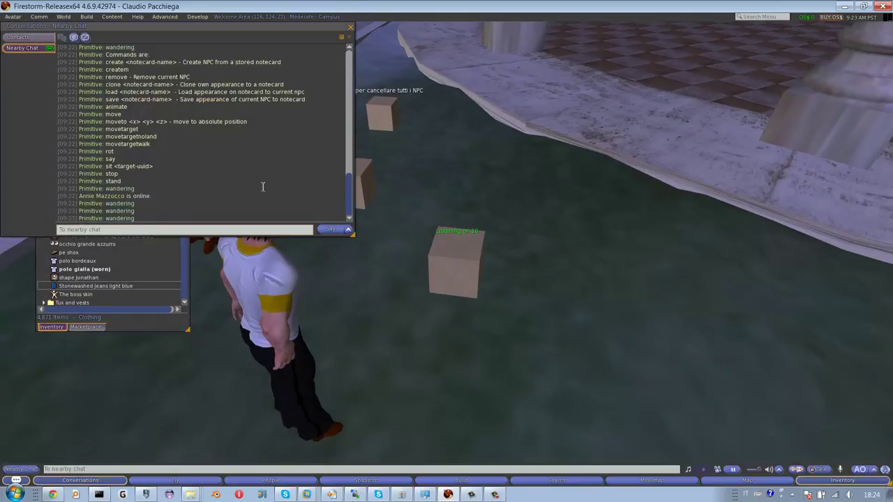
pyautogui.moveTo(348, 195); pyautogui.dragTo(352, 180)
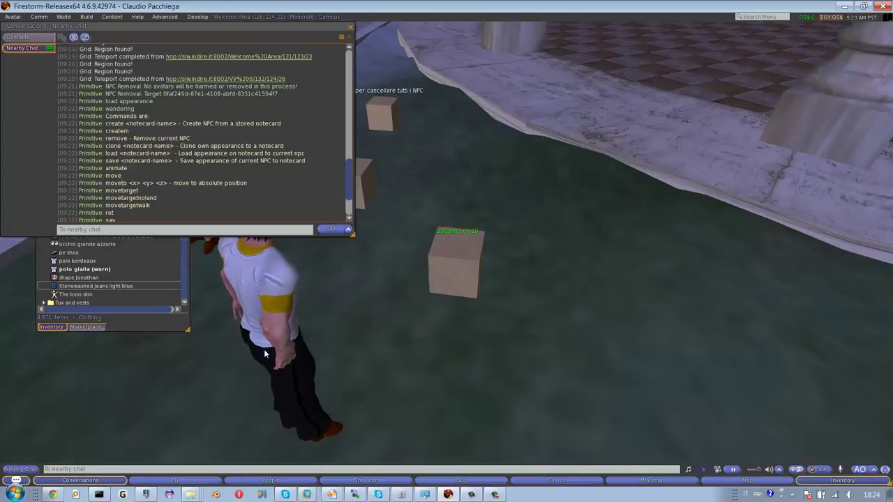
pyautogui.click(68, 469)
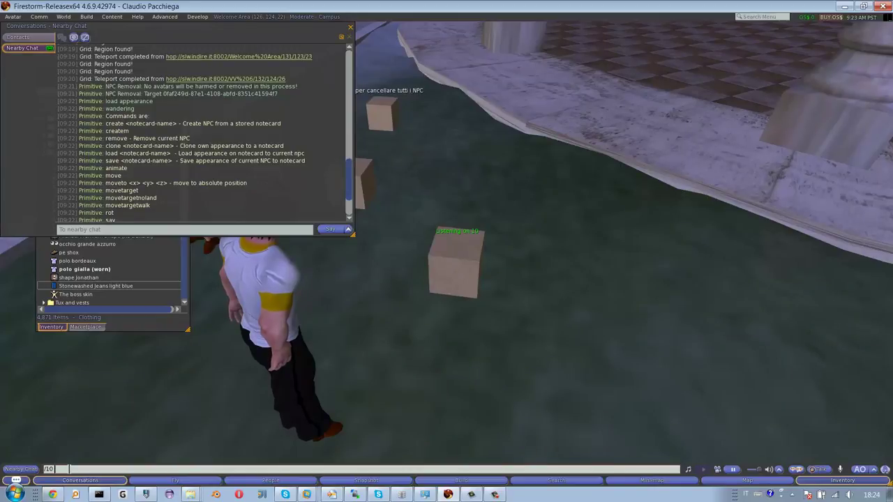
pyautogui.write('/10 clone')
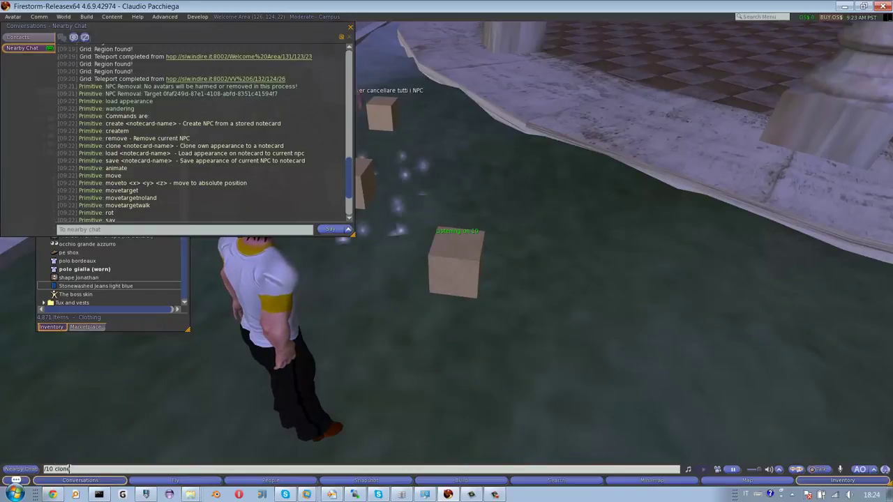
pyautogui.write(' po')
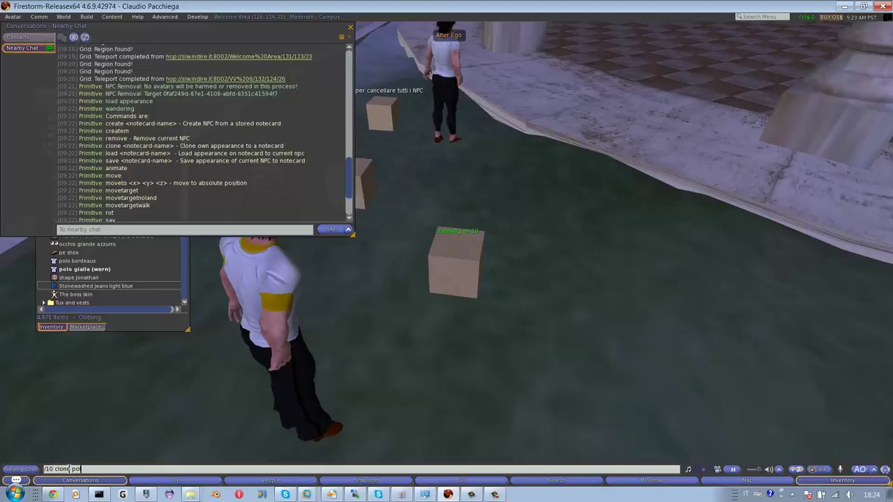
pyautogui.write('logialla')
pyautogui.press('Return')
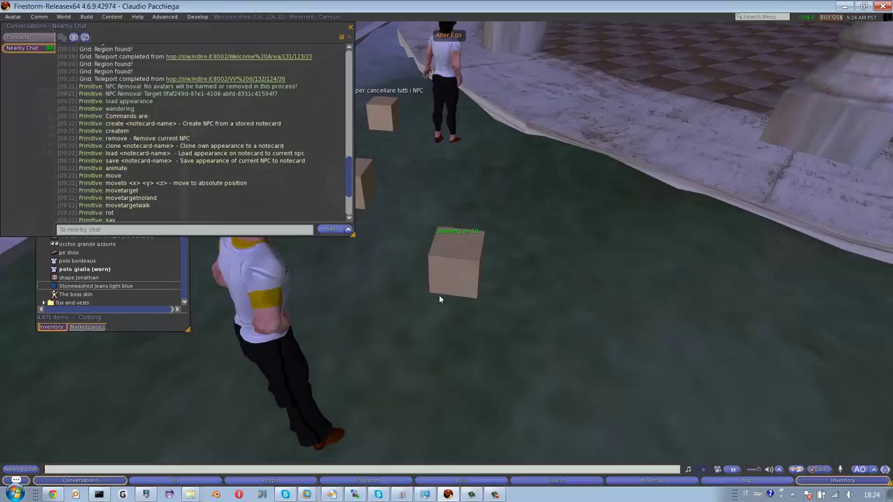
# Step: Inspect the pologialla notecard among the contents of the "Listening on 10" box, and close it and the box's editor
pyautogui.rightClick(454, 272)
pyautogui.click(478, 293)
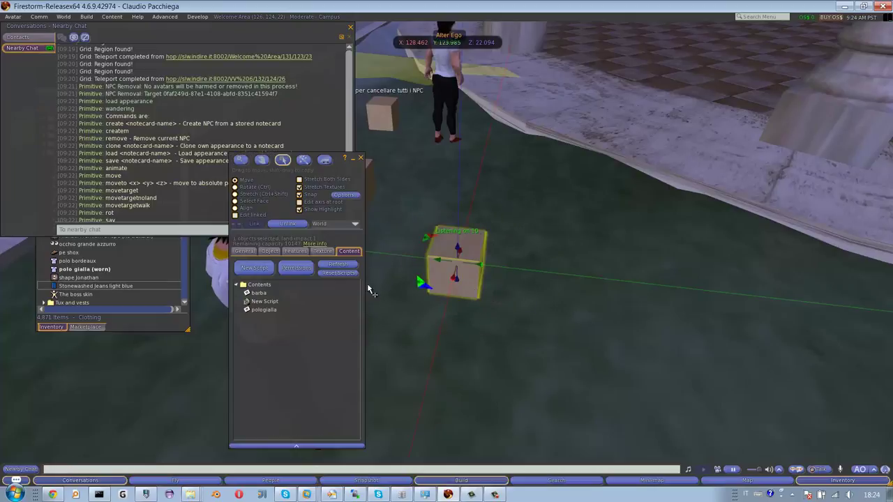
pyautogui.doubleClick(259, 309)
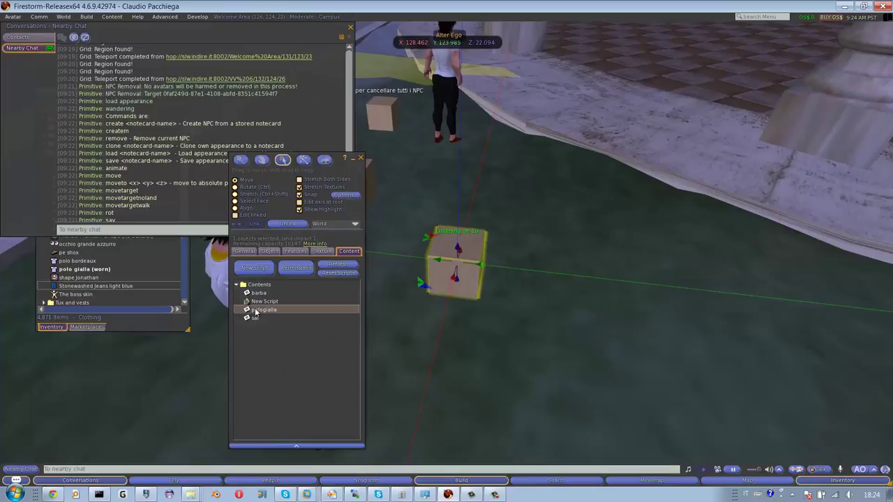
pyautogui.moveTo(534, 207)
pyautogui.mouseDown()
pyautogui.moveTo(527, 311)
pyautogui.moveTo(516, 205)
pyautogui.mouseUp()
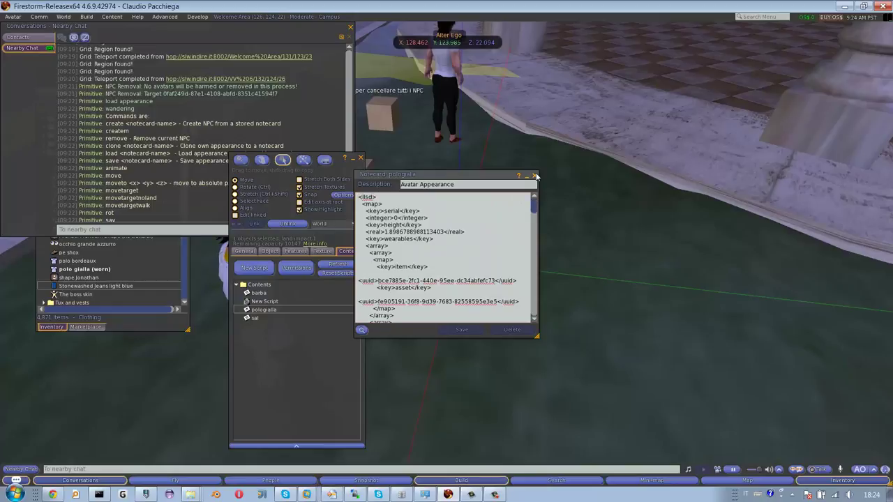
pyautogui.click(534, 176)
pyautogui.click(361, 159)
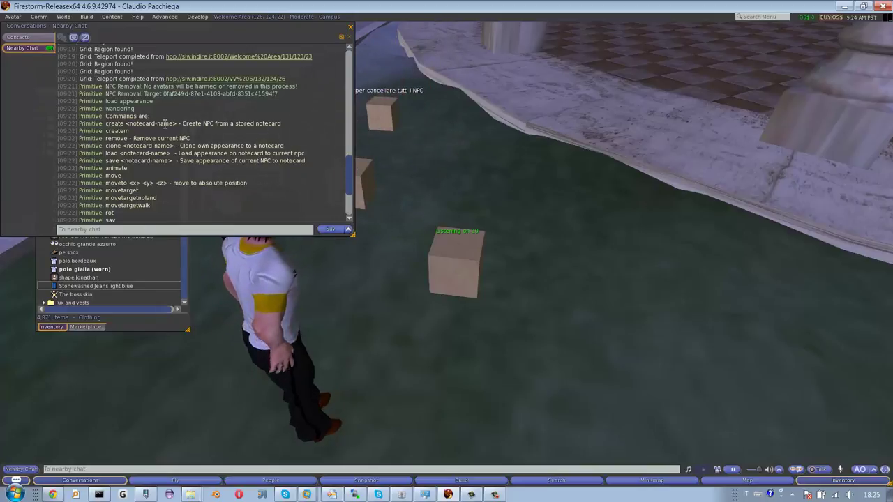
# Step: Create an NPC from a stored notecard with the channel 10 create command and locate it around the boxes
pyautogui.click(94, 229)
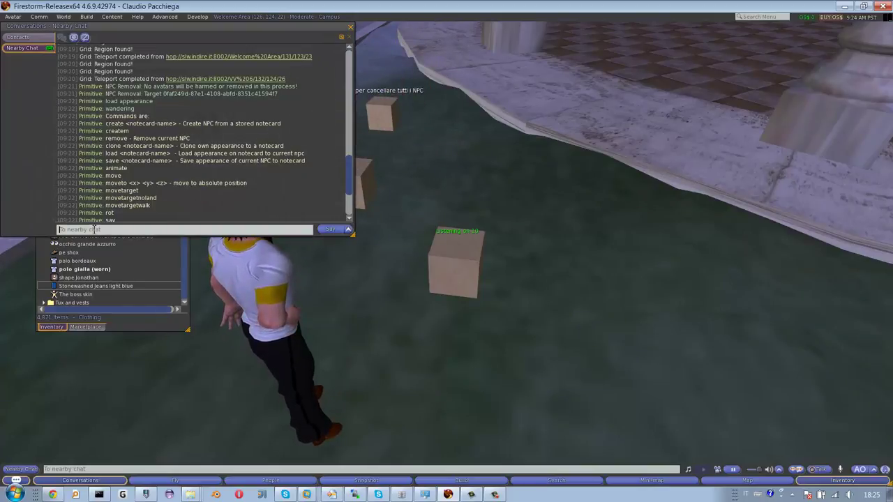
pyautogui.write('/10 cr')
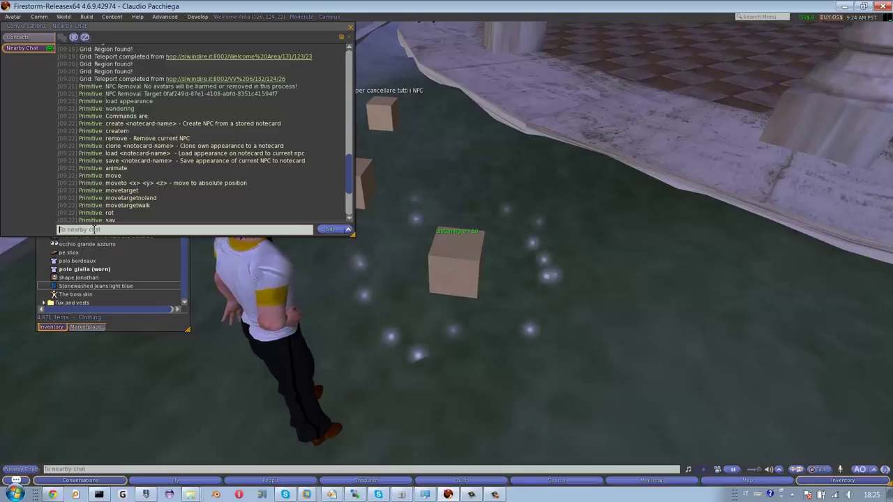
pyautogui.click(449, 255)
pyautogui.keyDown('alt'); pyautogui.moveTo(448, 256); pyautogui.dragTo(446, 254); pyautogui.keyUp('alt')
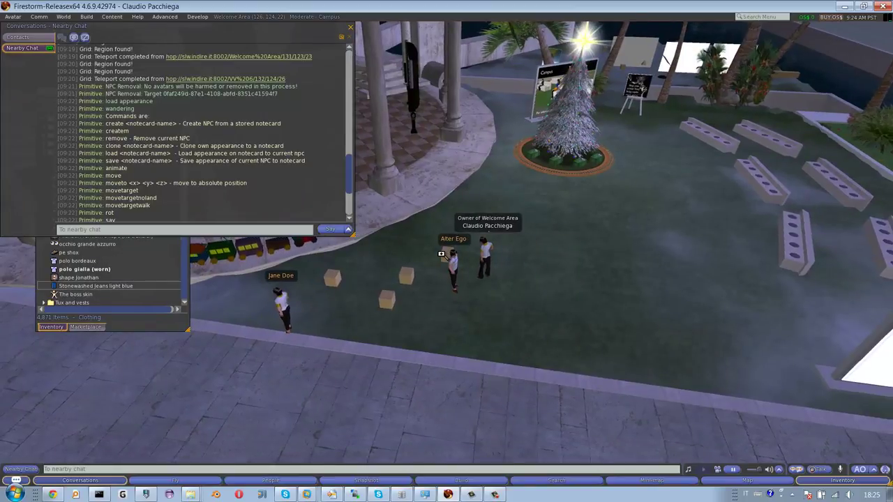
pyautogui.moveTo(442, 255)
pyautogui.keyDown('alt'); pyautogui.mouseDown()
pyautogui.moveTo(453, 254)
pyautogui.moveTo(436, 251)
pyautogui.mouseUp(); pyautogui.keyUp('alt')
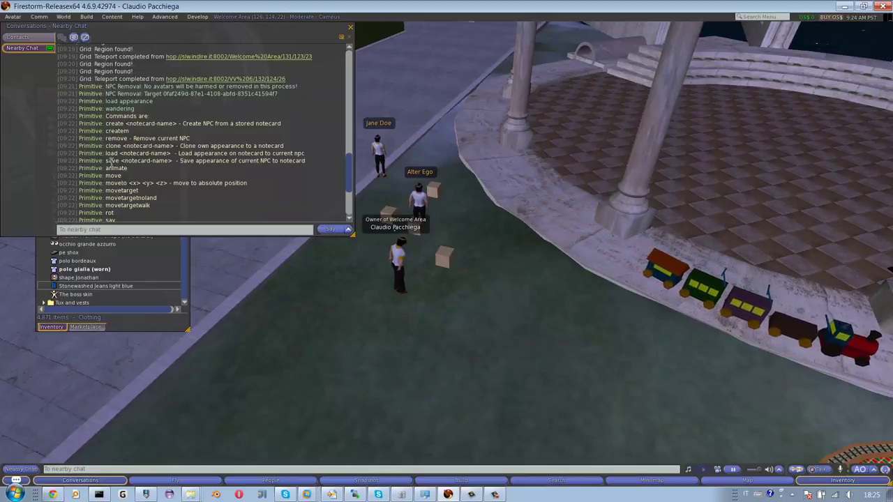
# Step: Move the new NPC near the avatar with the "/10 moveto" command, using 126 as its X coordinate
pyautogui.click(135, 230)
pyautogui.write('/10')
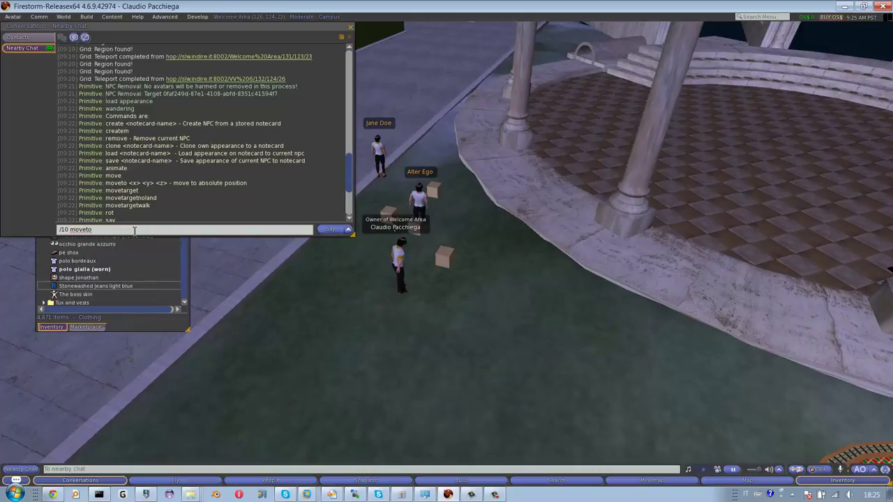
pyautogui.write('moveto 126')
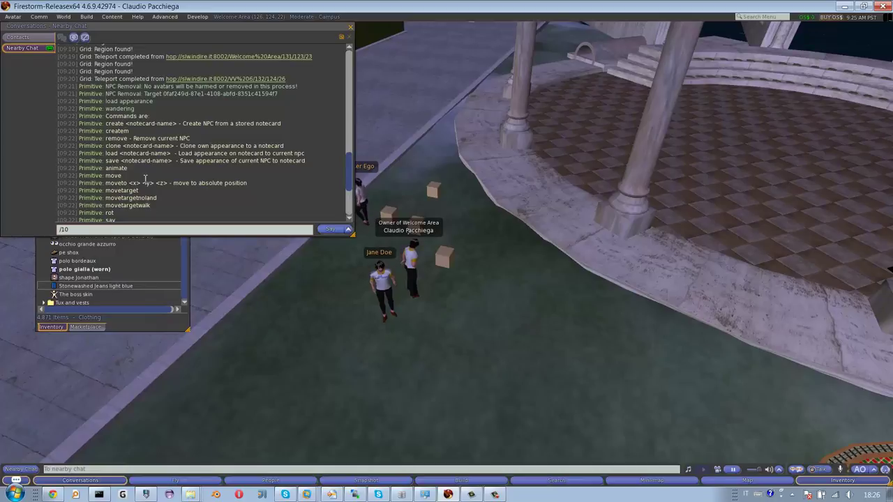
# Step: Walk the avatar onto the marble paving by the columns and send the NPC command "/10 walkto 130 120 23"
pyautogui.write('l')
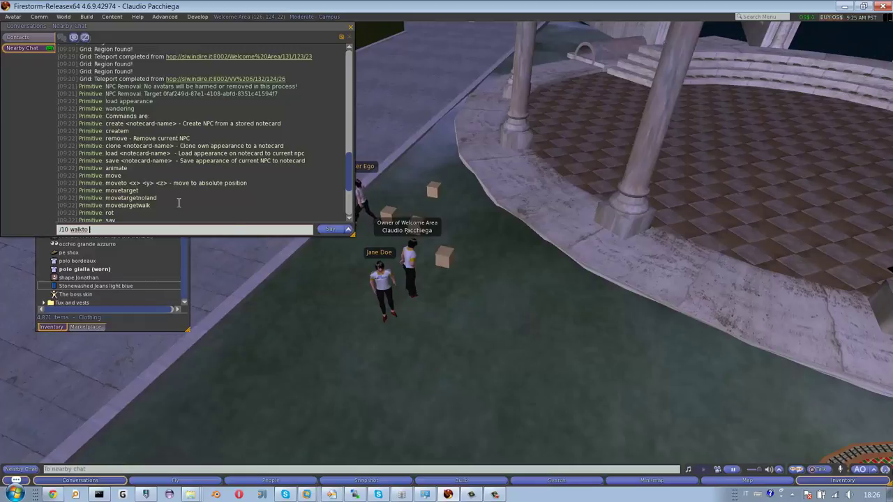
pyautogui.click(501, 309)
pyautogui.press('Right')
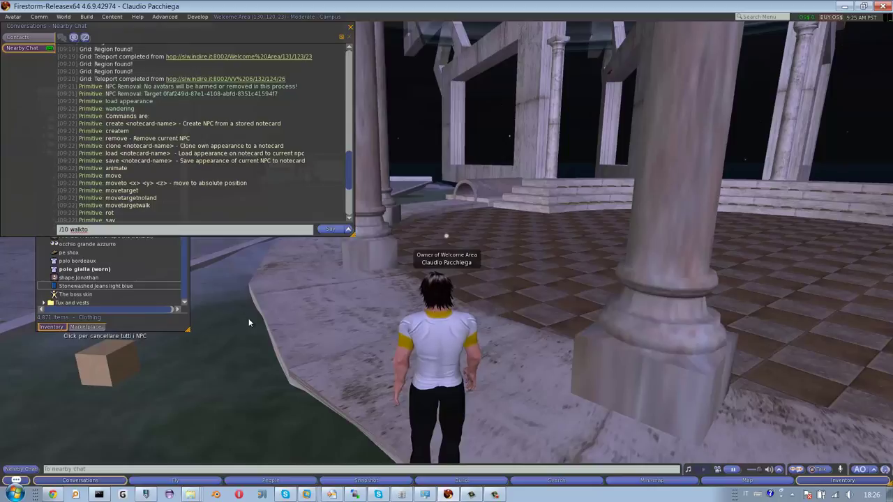
pyautogui.click(132, 229)
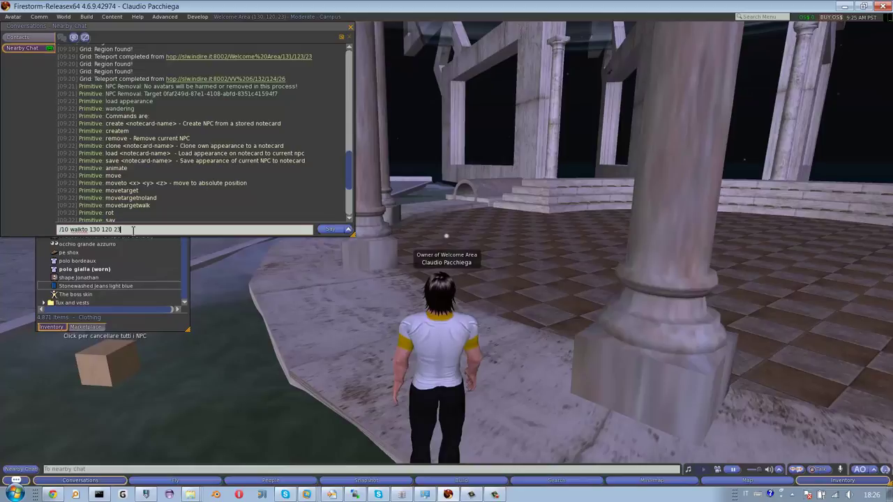
pyautogui.keyDown('alt'); pyautogui.moveTo(209, 306); pyautogui.dragTo(448, 255); pyautogui.keyUp('alt')
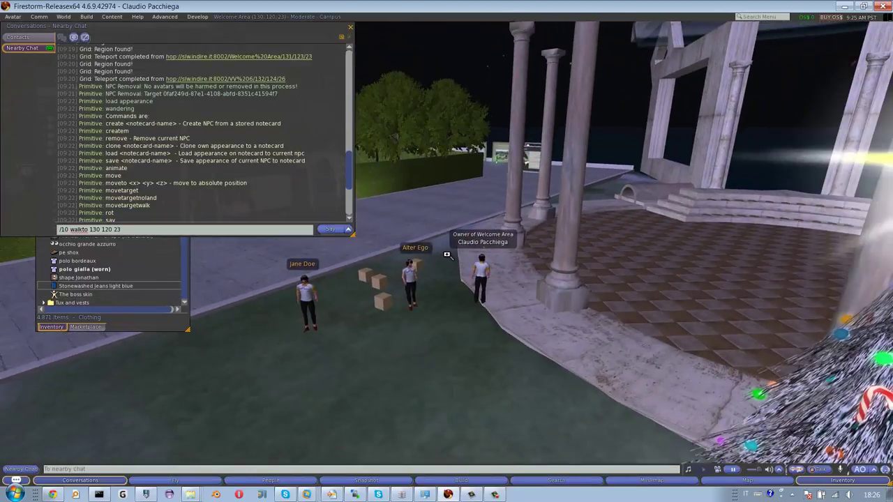
pyautogui.click(169, 230)
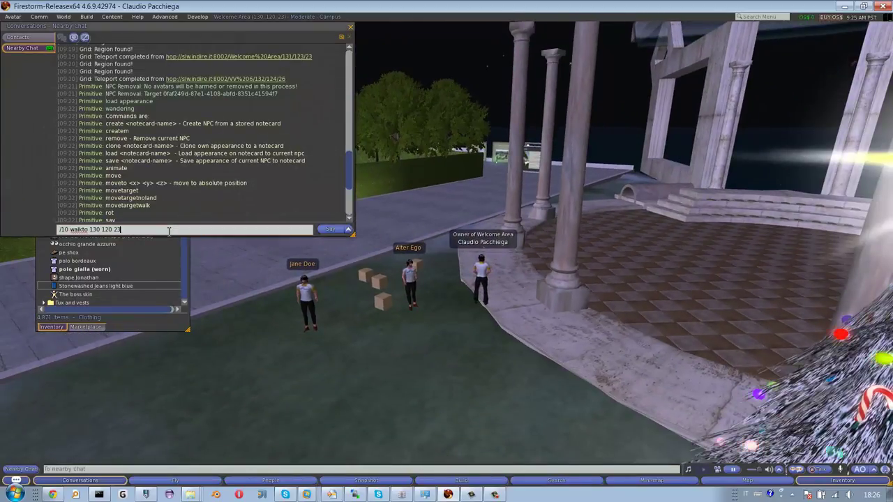
pyautogui.press('Return')
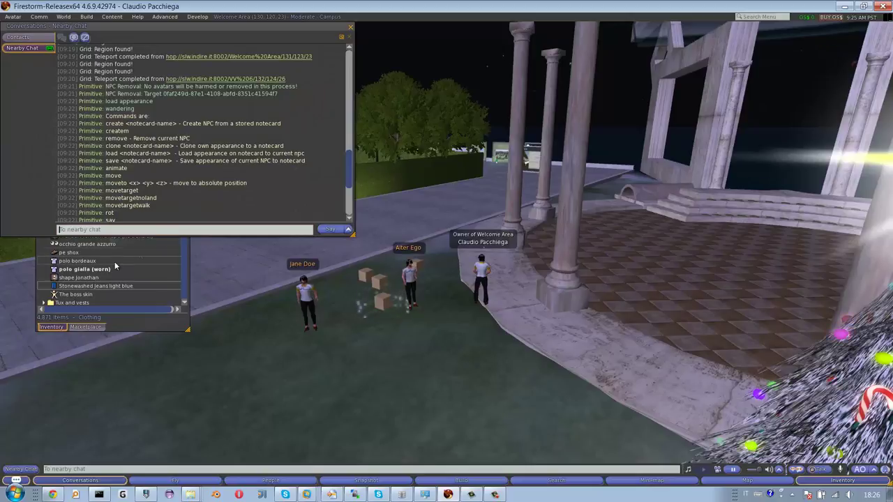